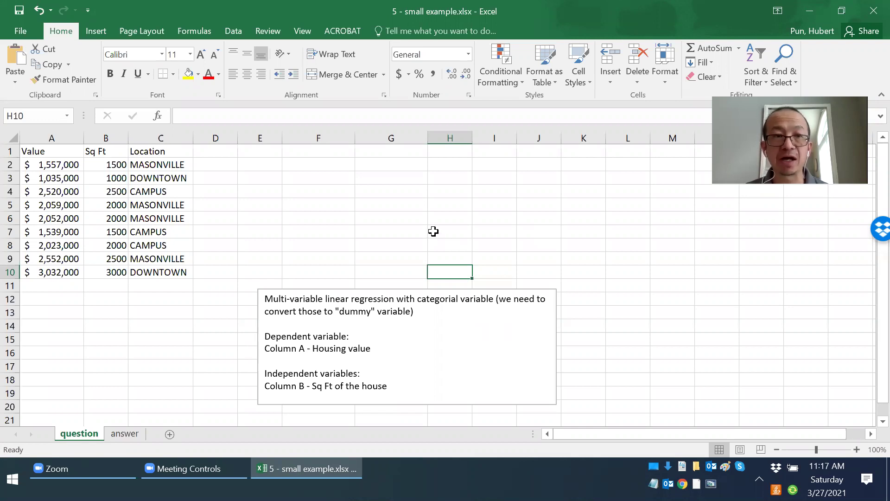
pyautogui.moveTo(68, 150); pyautogui.dragTo(39, 275)
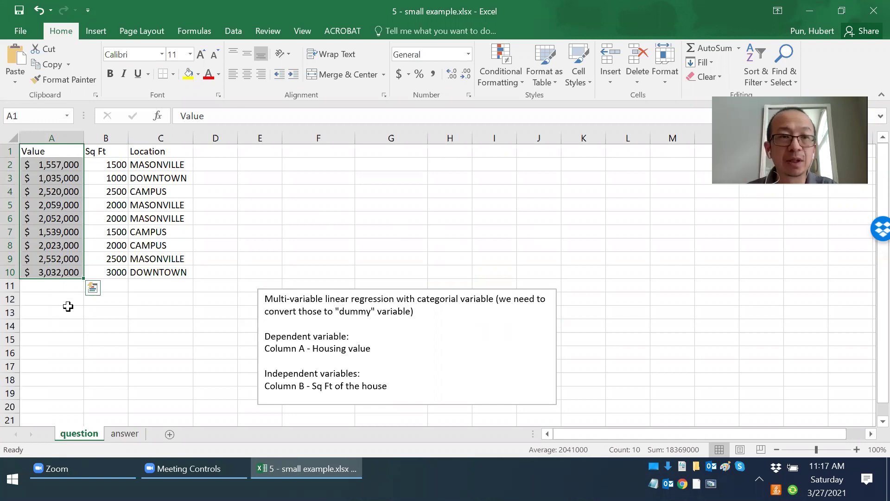
pyautogui.moveTo(114, 150); pyautogui.dragTo(132, 273)
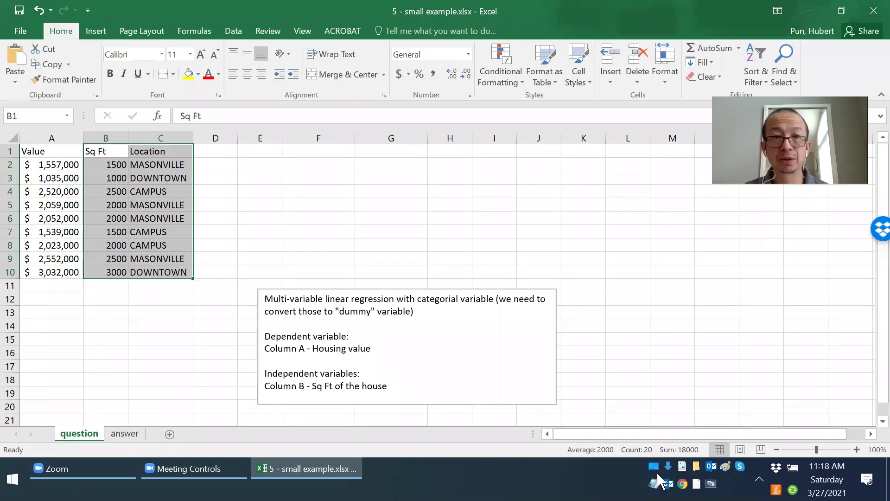
# Add the headers DOWNTOWN in D1 and MASONVILLE in E1, and widen column D to fit its header.
pyautogui.click(210, 149)
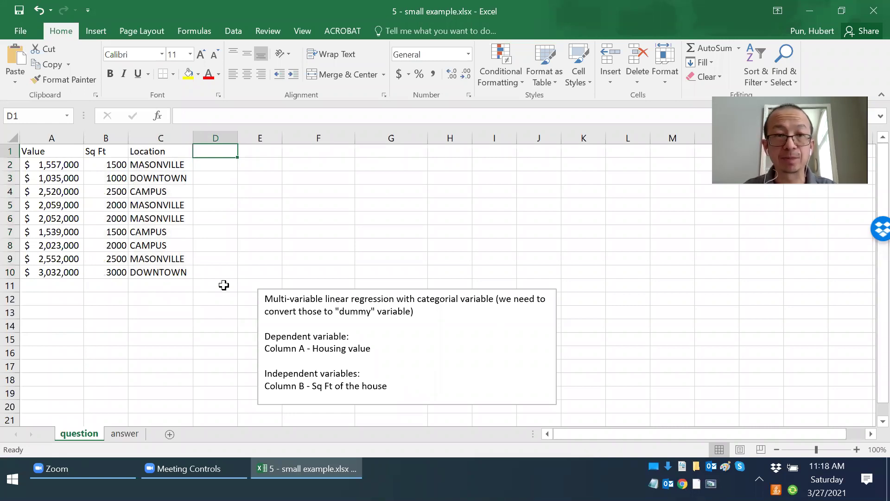
pyautogui.write('DOWNTOW')
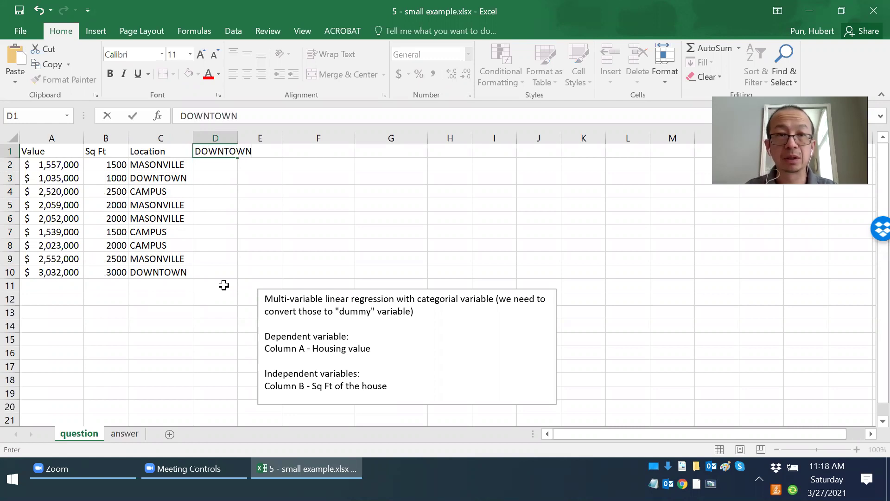
pyautogui.write('N')
pyautogui.press('Tab')
pyautogui.write('MASONVILLE')
pyautogui.press('Return')
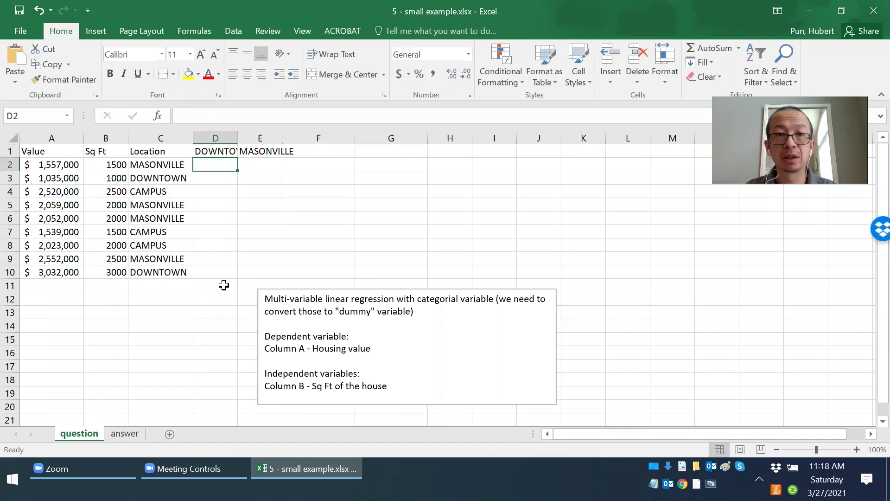
pyautogui.press('Up')
pyautogui.moveTo(238, 138); pyautogui.dragTo(328, 135)
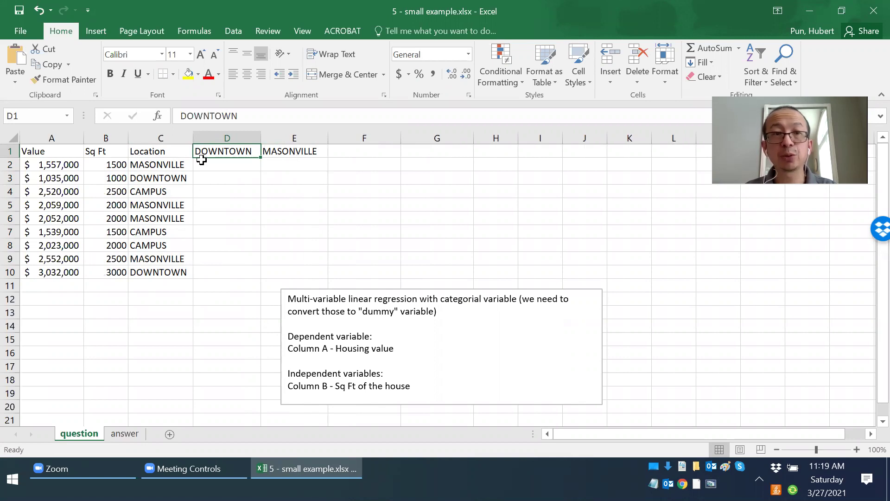
# Enter the dummy values for row 2 by hand: 0 under DOWNTOWN and 1 under MASONVILLE.
pyautogui.moveTo(167, 146); pyautogui.dragTo(170, 204)
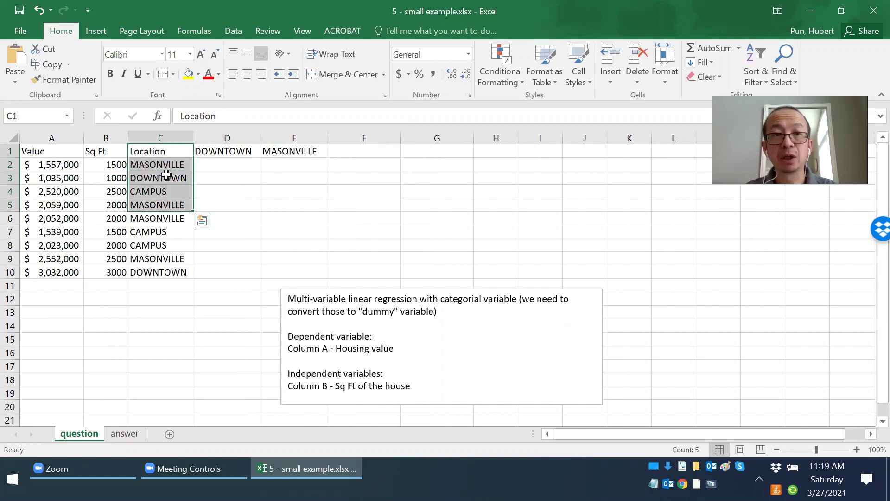
pyautogui.click(220, 149)
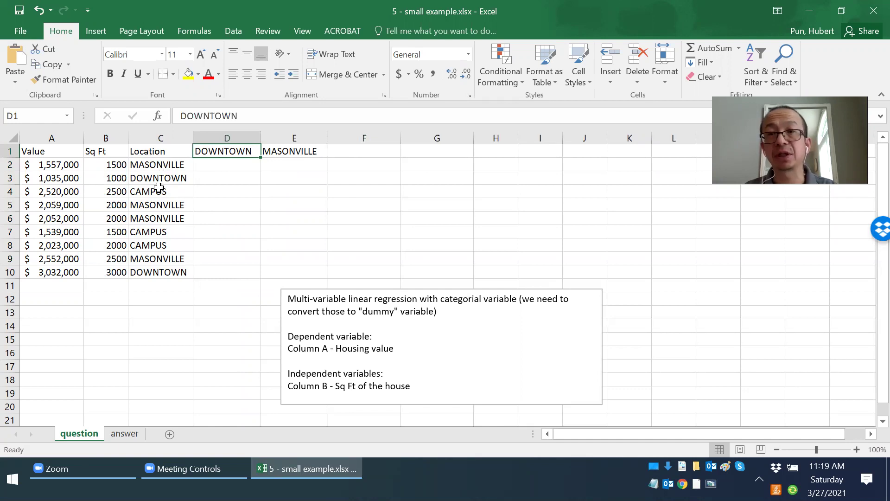
pyautogui.click(226, 166)
pyautogui.write('0')
pyautogui.press('Tab')
pyautogui.write('1')
pyautogui.press('Return')
pyautogui.press('Up')
pyautogui.press('Left')
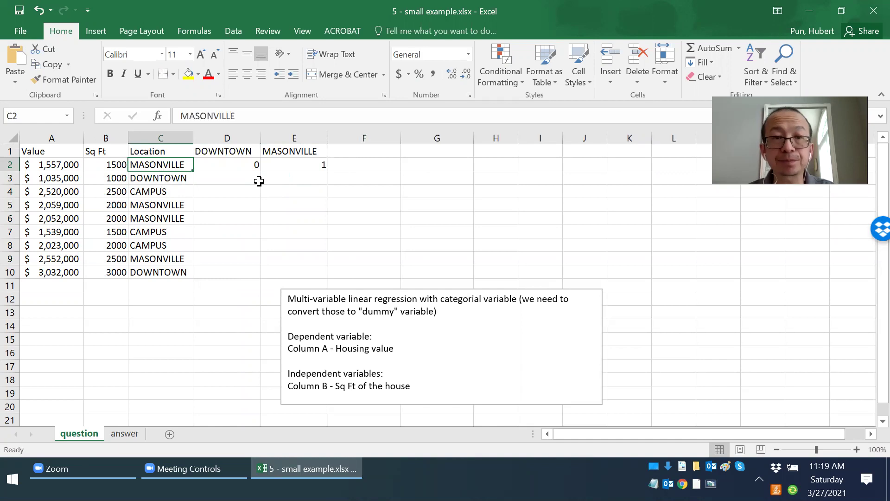
pyautogui.press('Right')
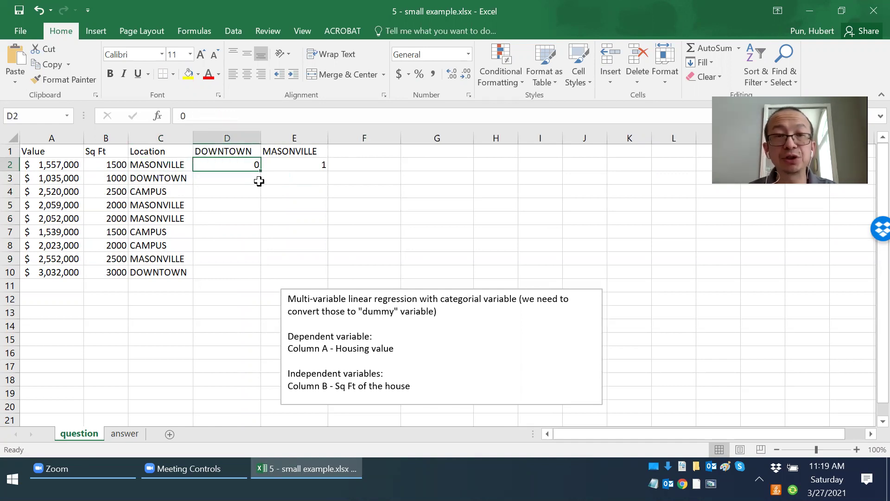
pyautogui.press('Right')
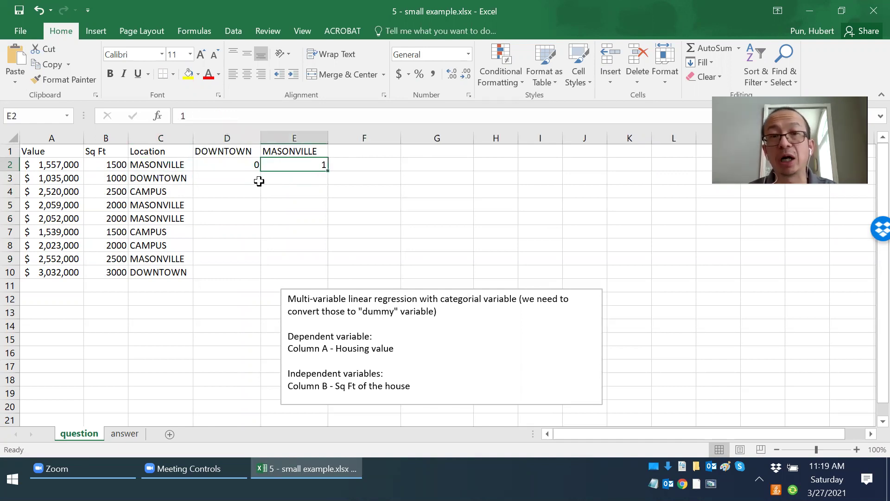
# Enter the dummy values for row 3 by hand: 1 under DOWNTOWN and 0 under MASONVILLE.
pyautogui.click(259, 181)
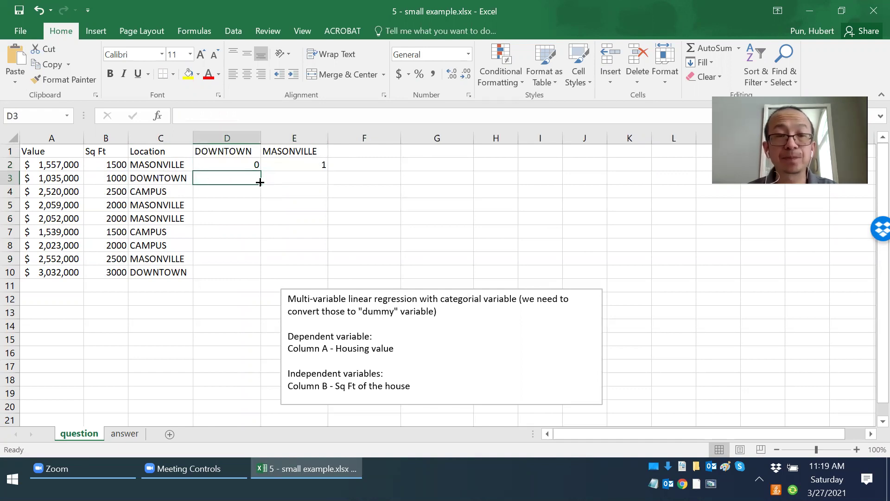
pyautogui.write('1')
pyautogui.press('Tab')
pyautogui.write('0')
pyautogui.hotkey('ctrl', 'Return')
pyautogui.click(258, 181)
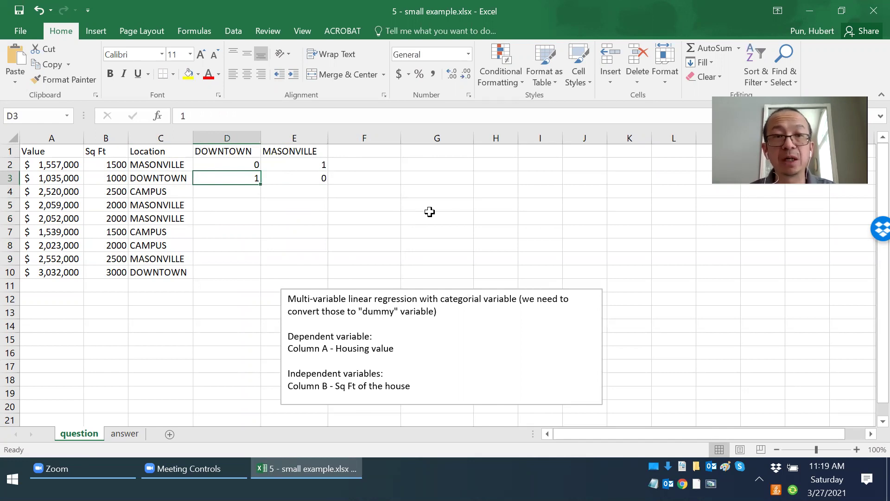
# Enter 0 by hand under both DOWNTOWN and MASONVILLE for the CAMPUS house in row 4.
pyautogui.press('Down')
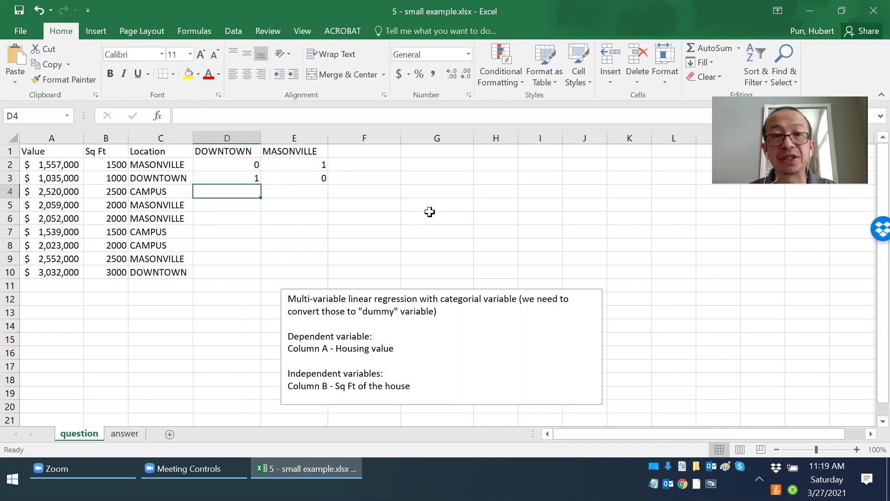
pyautogui.write('0')
pyautogui.press('Tab')
pyautogui.write('0')
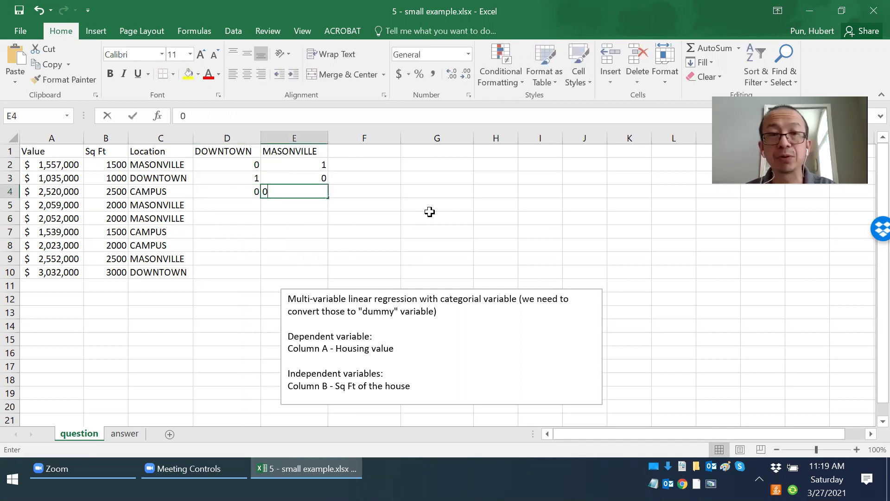
pyautogui.press('Tab')
pyautogui.press('Down')
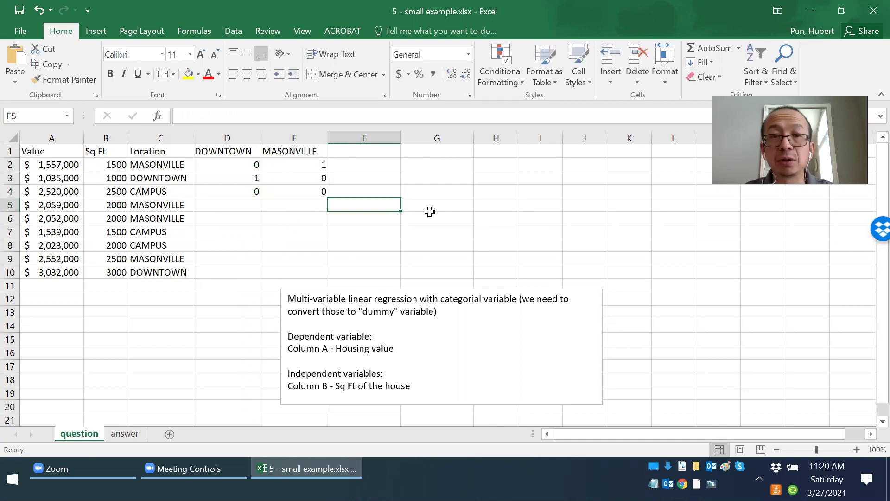
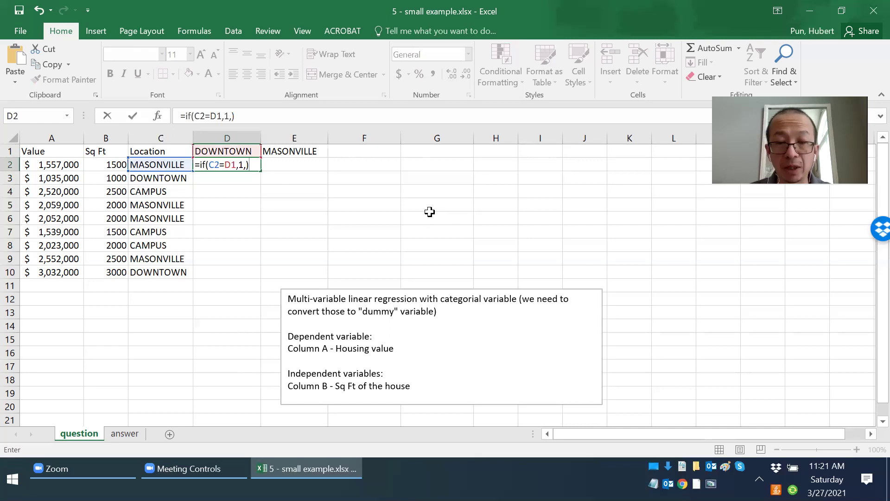
# Complete the formula in D2 as =IF(C2=D1,1,0) by supplying 0 as the value if false.
pyautogui.press('Left')
pyautogui.write('0')
pyautogui.press('Right')
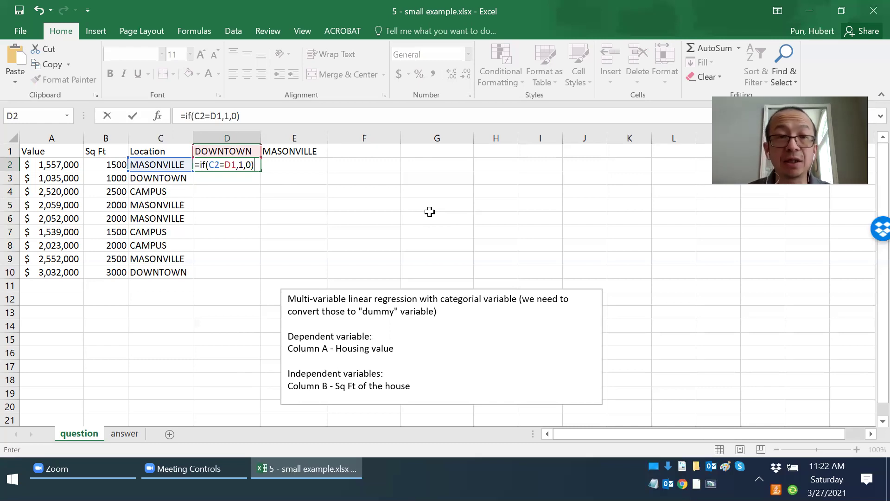
pyautogui.press('Left')
pyautogui.press('Right')
pyautogui.press('F2')
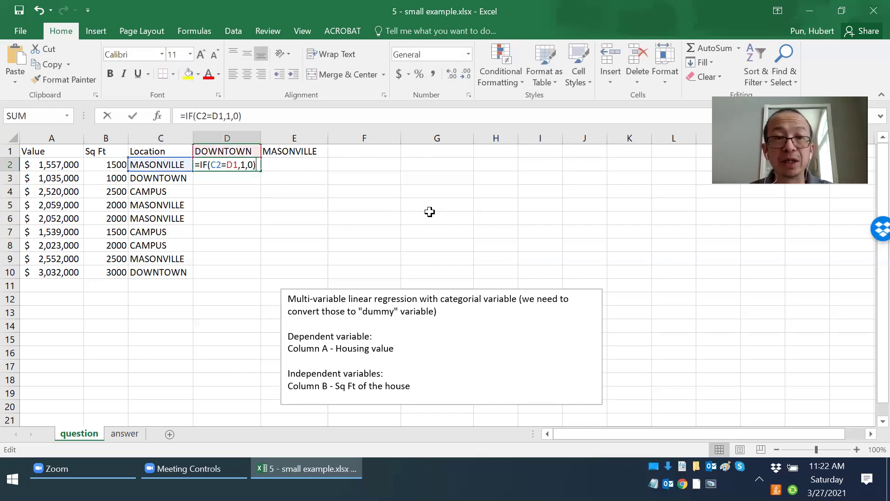
# Lock column C and row 1 in the D2 formula so it reads =IF($C2=D$1,1,0).
pyautogui.press('Left')
pyautogui.press('Left')
pyautogui.press('Left')
pyautogui.press('Left')
pyautogui.press('Left')
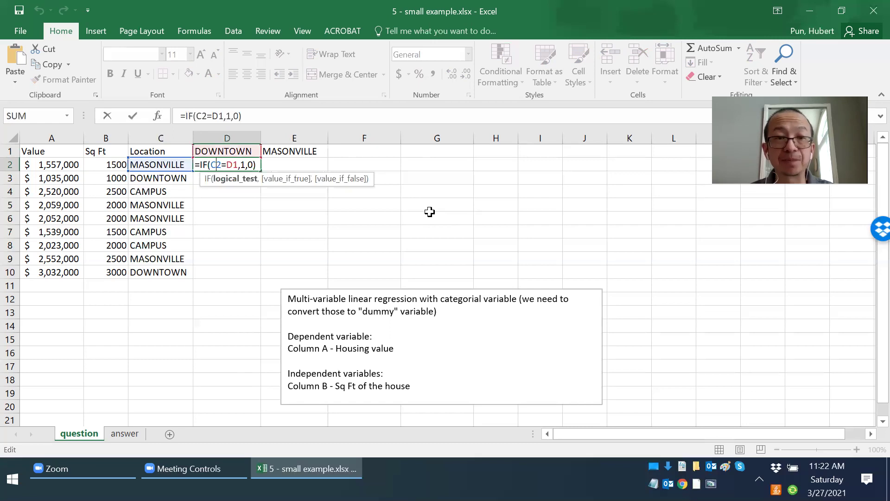
pyautogui.write('$')
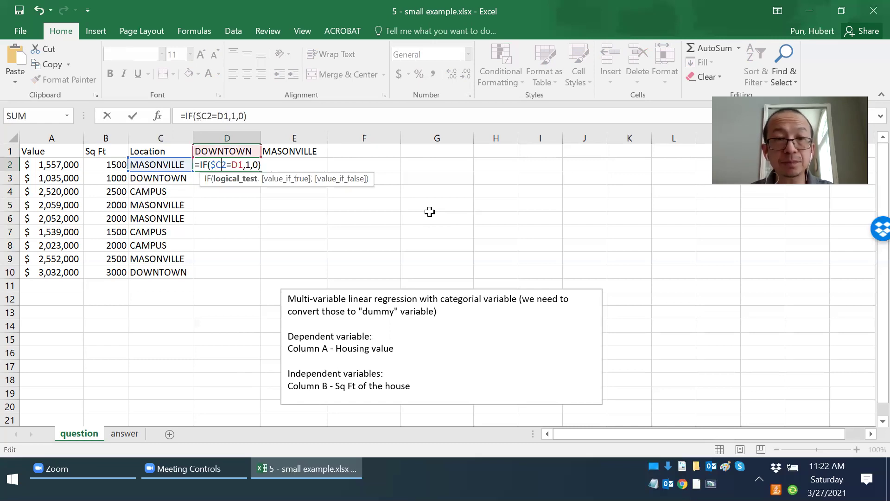
pyautogui.press('Right')
pyautogui.write('$')
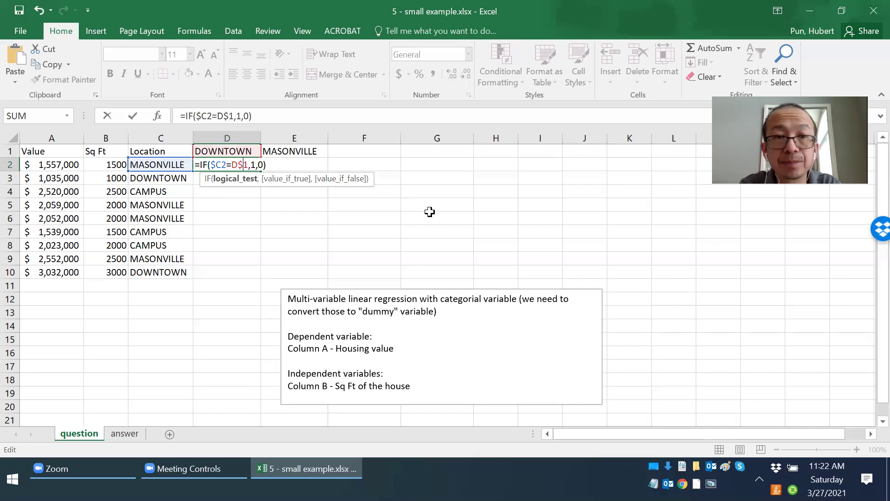
pyautogui.hotkey('ctrl', 'Return')
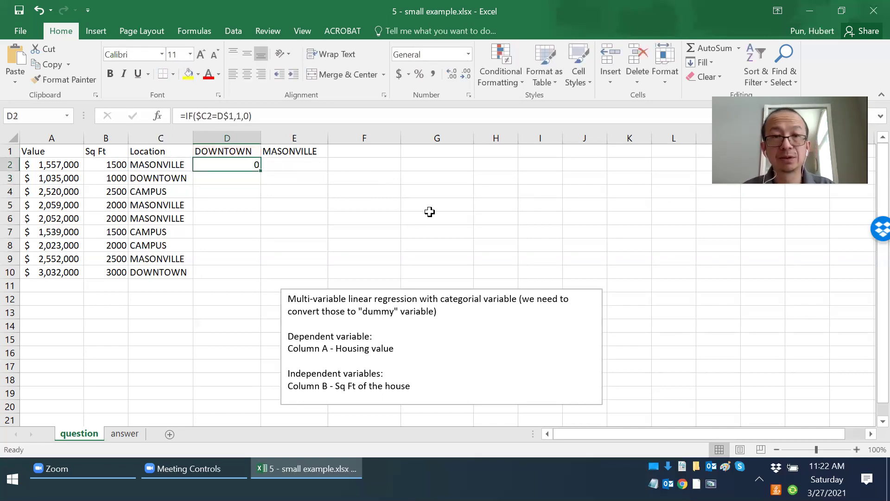
# Copy the D2 formula across to E2, and fill both dummy columns down through row 10.
pyautogui.hotkey('shift', 'Right')
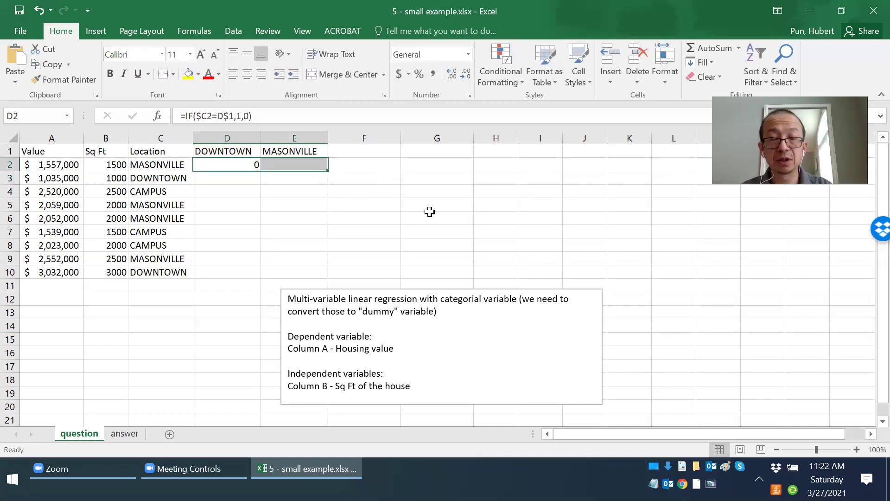
pyautogui.hotkey('ctrl', 'r')
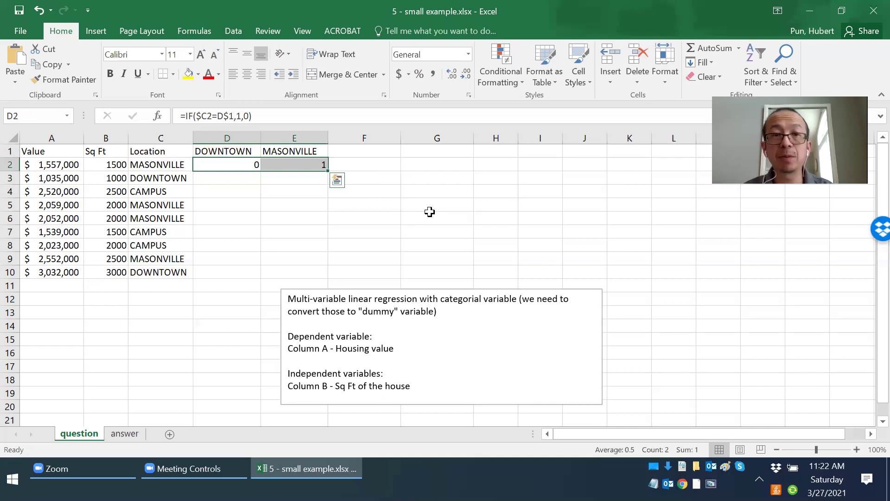
pyautogui.doubleClick(328, 171)
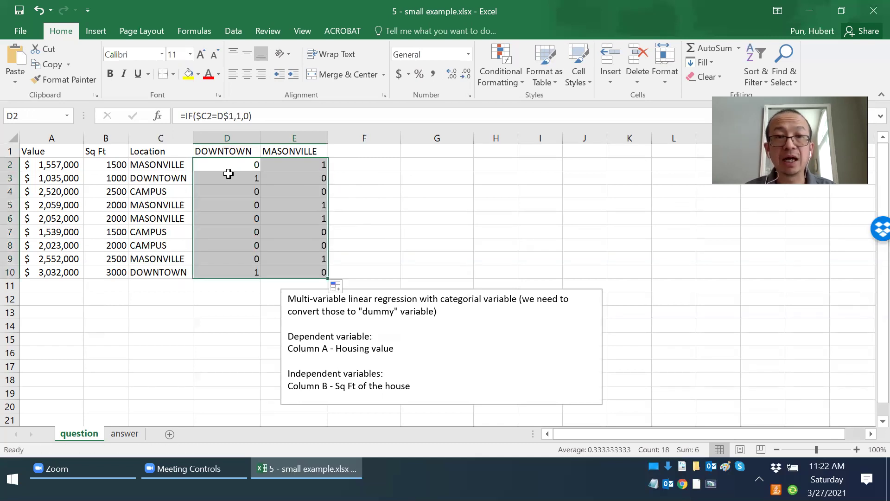
pyautogui.click(404, 223)
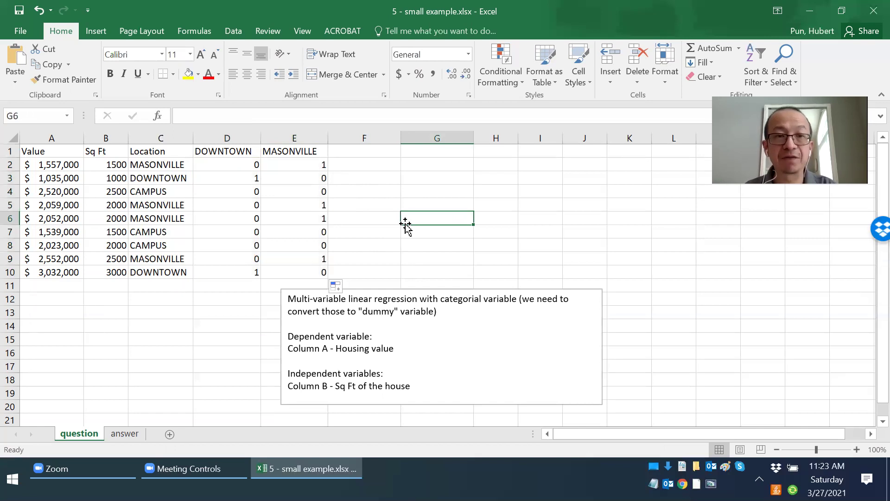
# Check the dummy values in rows 6, 8 and 10 against the locations in column C.
pyautogui.click(169, 221)
pyautogui.moveTo(183, 222); pyautogui.dragTo(292, 219)
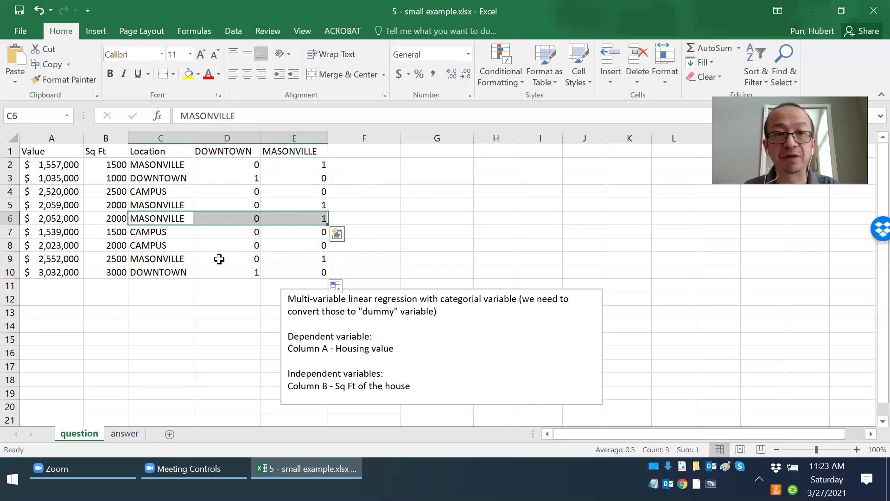
pyautogui.moveTo(176, 246); pyautogui.dragTo(304, 247)
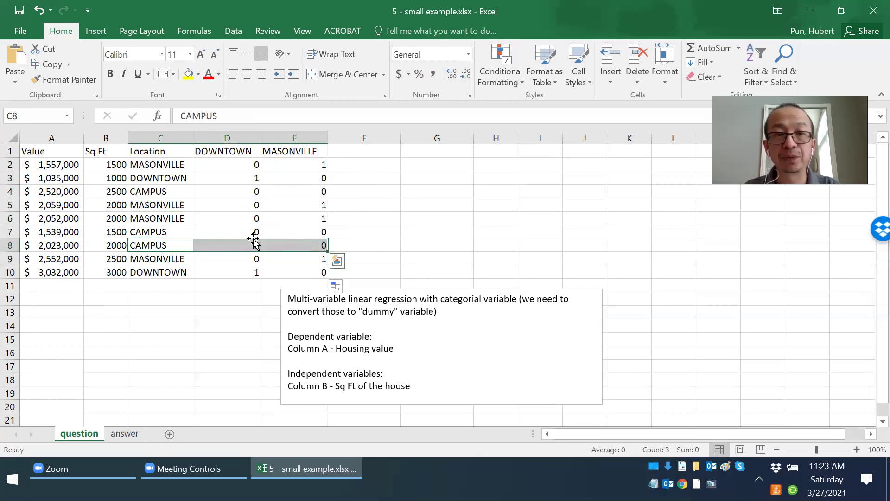
pyautogui.click(168, 272)
pyautogui.moveTo(224, 264); pyautogui.dragTo(288, 272)
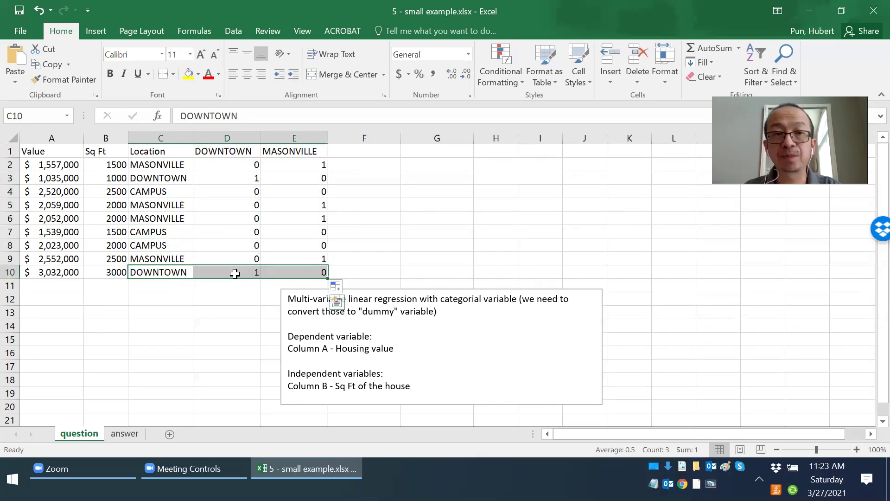
pyautogui.click(298, 272)
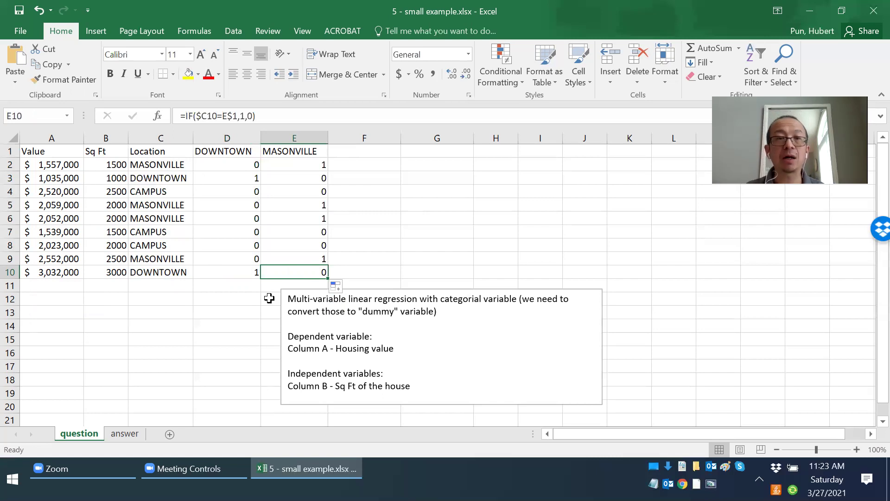
# Highlight the independent variable columns Sq Ft, DOWNTOWN and MASONVILLE to review the regression inputs.
pyautogui.click(114, 150)
pyautogui.moveTo(114, 151); pyautogui.dragTo(112, 273)
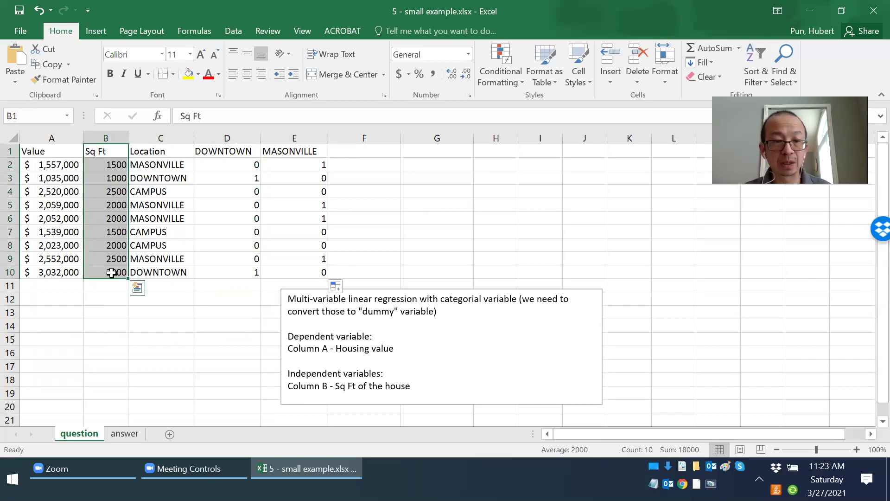
pyautogui.keyDown('ctrl'); pyautogui.moveTo(226, 152); pyautogui.dragTo(299, 271); pyautogui.keyUp('ctrl')
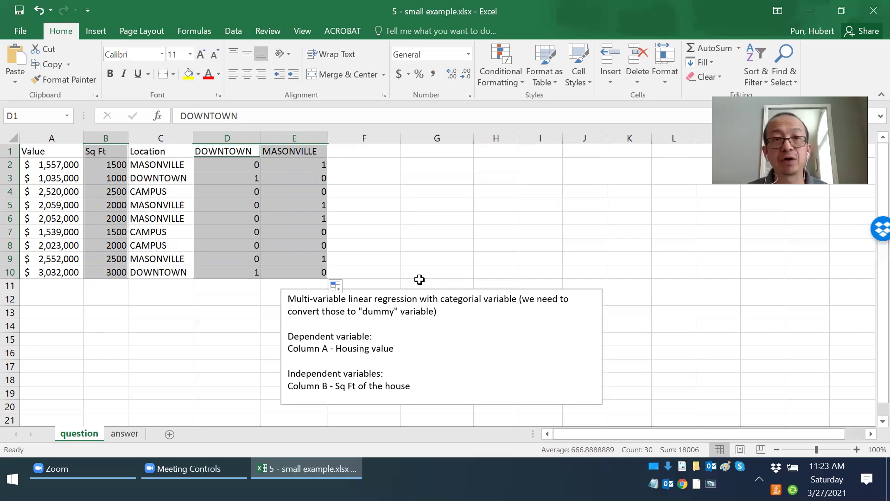
pyautogui.click(407, 230)
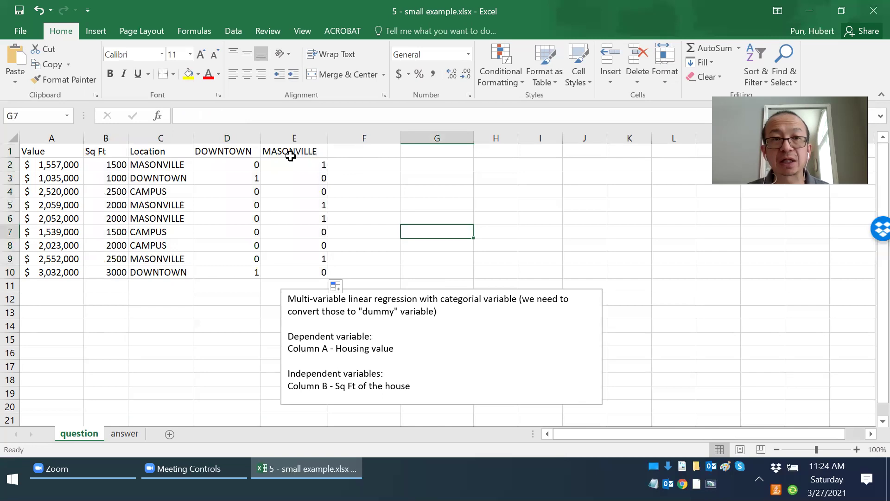
pyautogui.moveTo(103, 151); pyautogui.dragTo(92, 283)
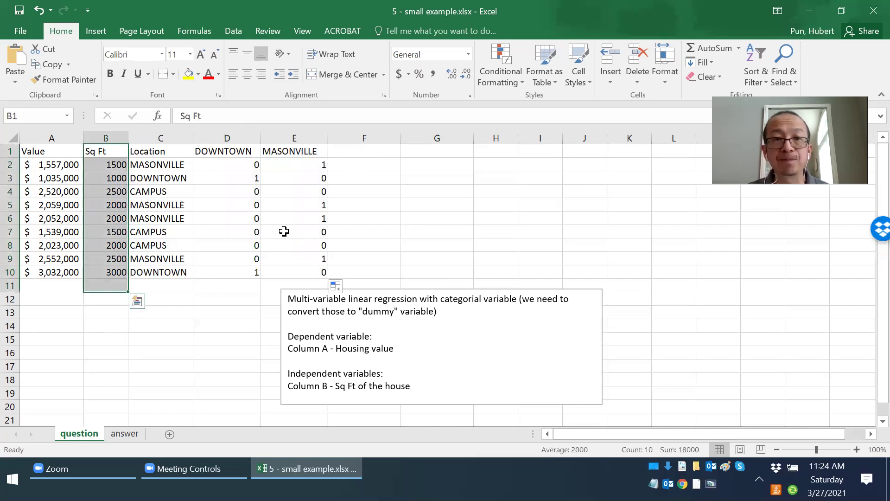
# Reference the Sq Ft column beside the dummy variables by entering =B1 in F1 and filling it down through F10.
pyautogui.moveTo(374, 149); pyautogui.dragTo(351, 273)
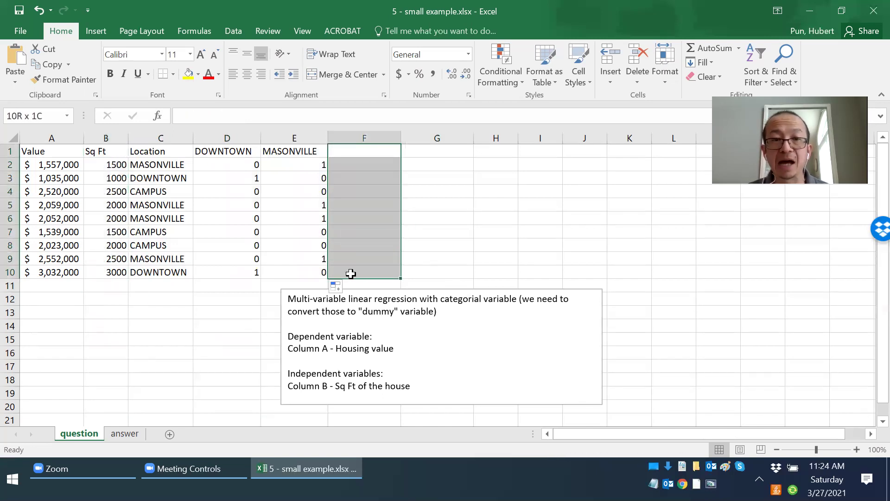
pyautogui.moveTo(113, 147); pyautogui.dragTo(112, 274)
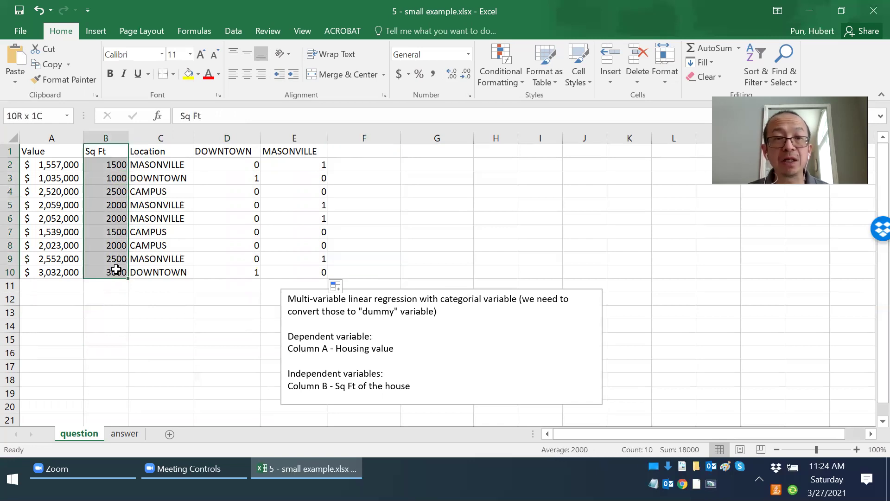
pyautogui.moveTo(371, 151); pyautogui.dragTo(364, 273)
pyautogui.click(357, 148)
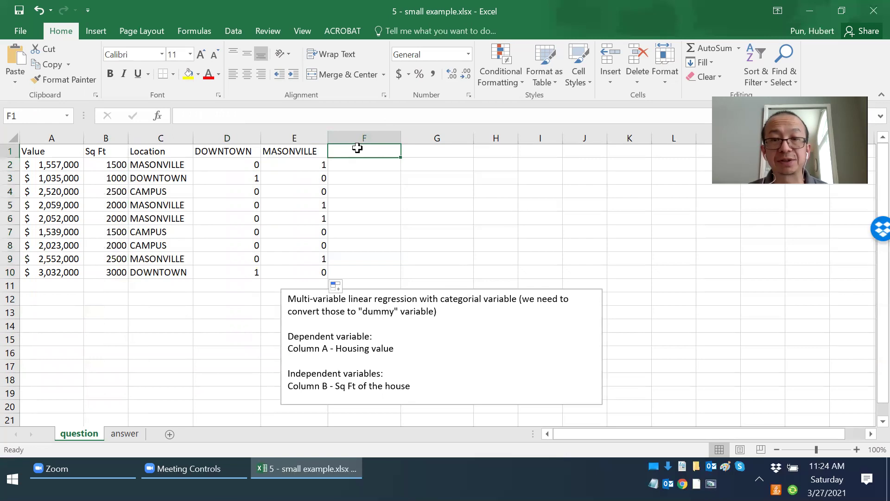
pyautogui.write('=')
pyautogui.press('Left')
pyautogui.press('Left')
pyautogui.press('Left')
pyautogui.press('Left')
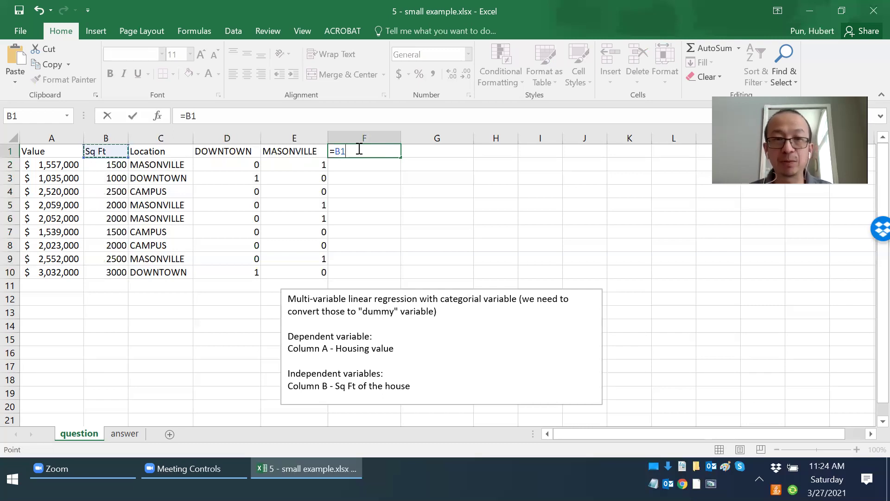
pyautogui.press('Return')
pyautogui.click(357, 147)
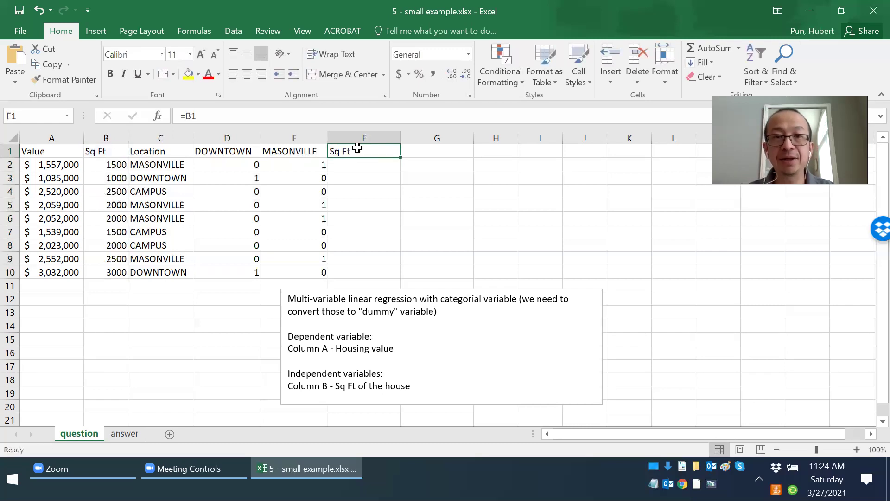
pyautogui.doubleClick(401, 158)
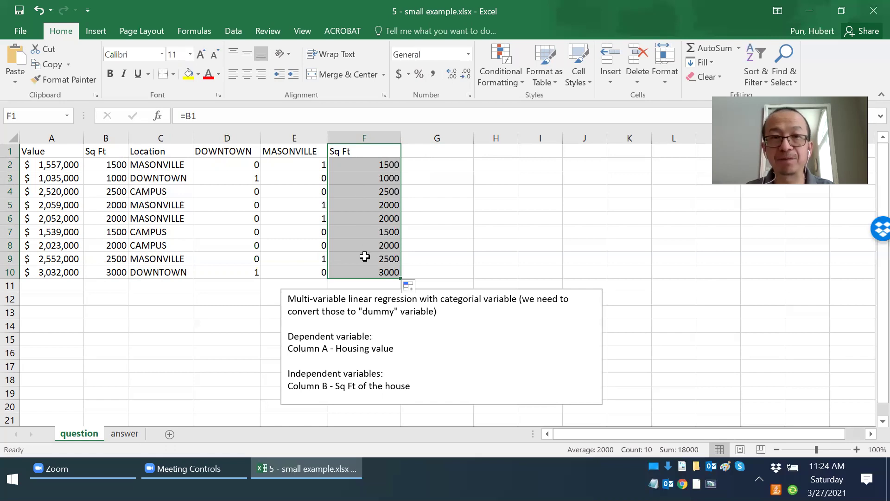
# Highlight the adjacent regression inputs D1:F10, and move the notes text box to the area below the data table.
pyautogui.moveTo(218, 151); pyautogui.dragTo(364, 268)
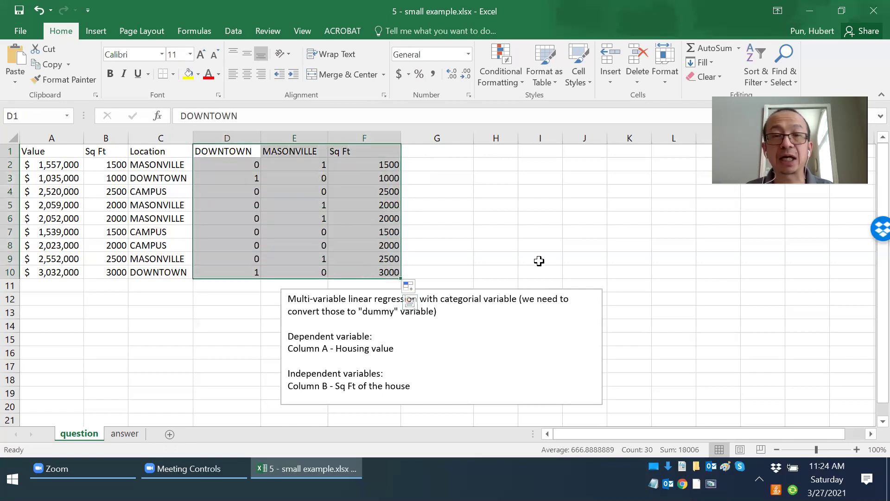
pyautogui.click(539, 261)
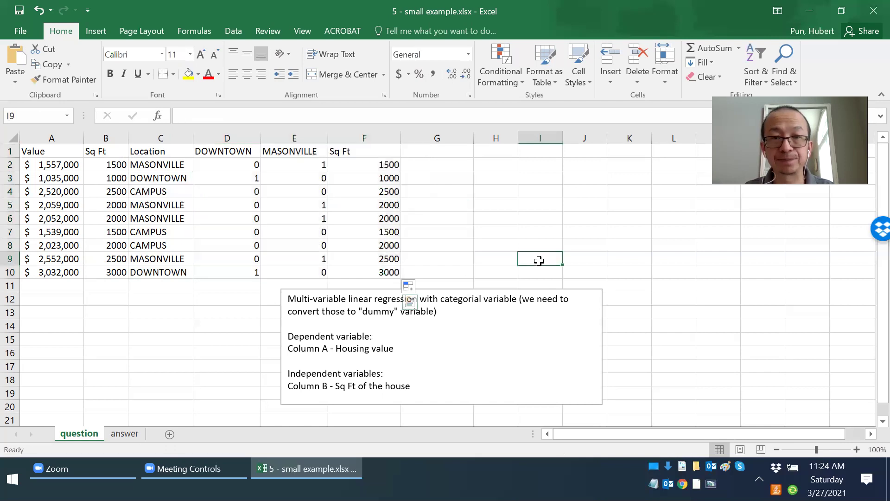
pyautogui.moveTo(510, 289); pyautogui.dragTo(226, 310)
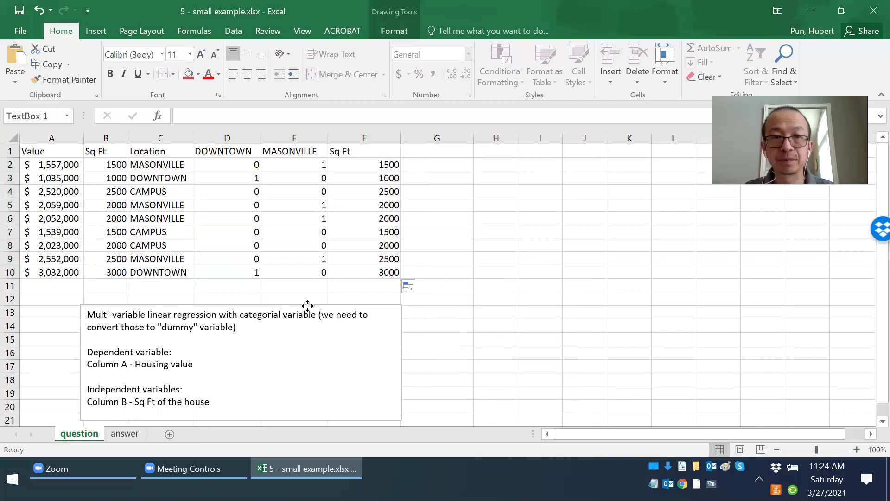
pyautogui.click(320, 218)
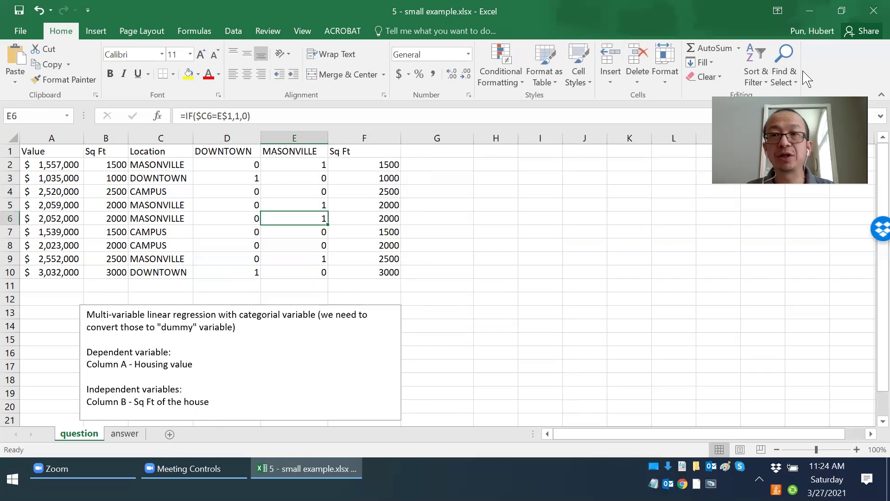
# Start a Regression from the Data Analysis tools with the housing values in A1:A10 as the Input Y Range.
pyautogui.click(234, 32)
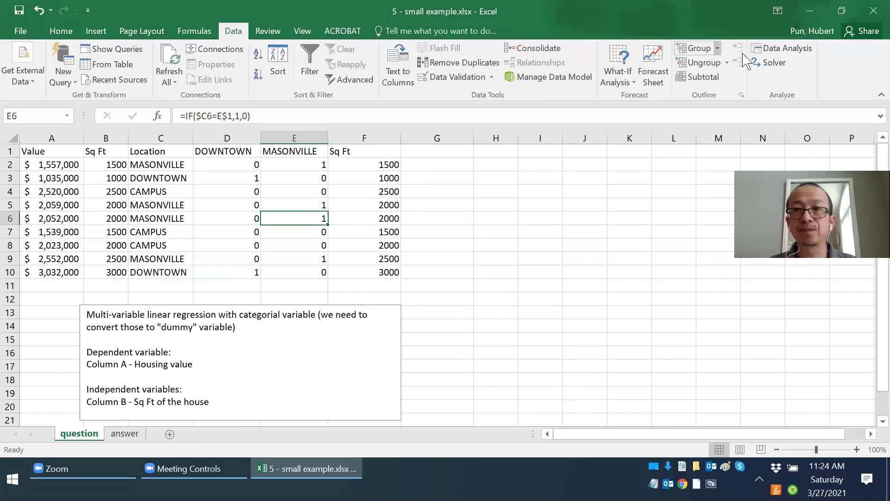
pyautogui.click(775, 52)
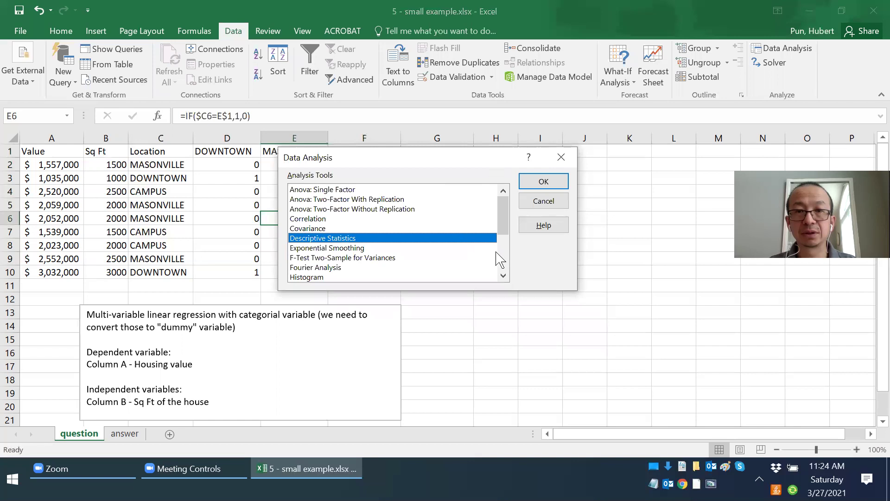
pyautogui.scroll(-3, 496, 251)
pyautogui.click(338, 234)
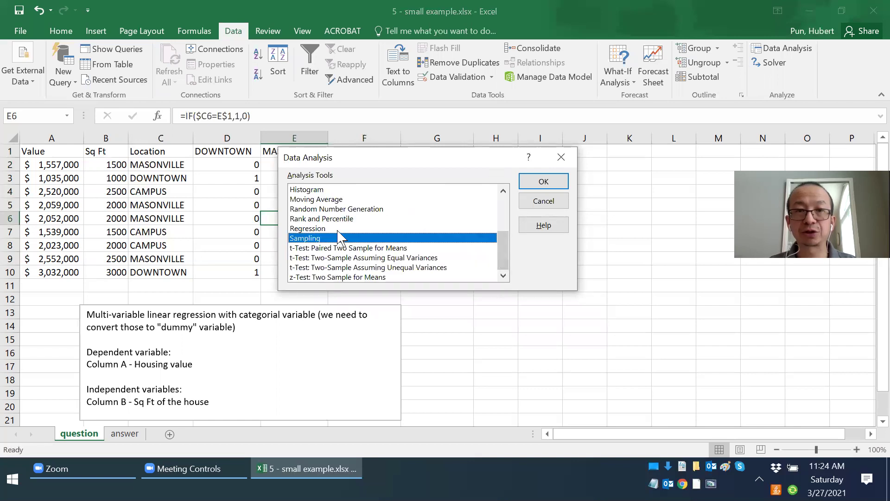
pyautogui.click(339, 228)
pyautogui.click(544, 181)
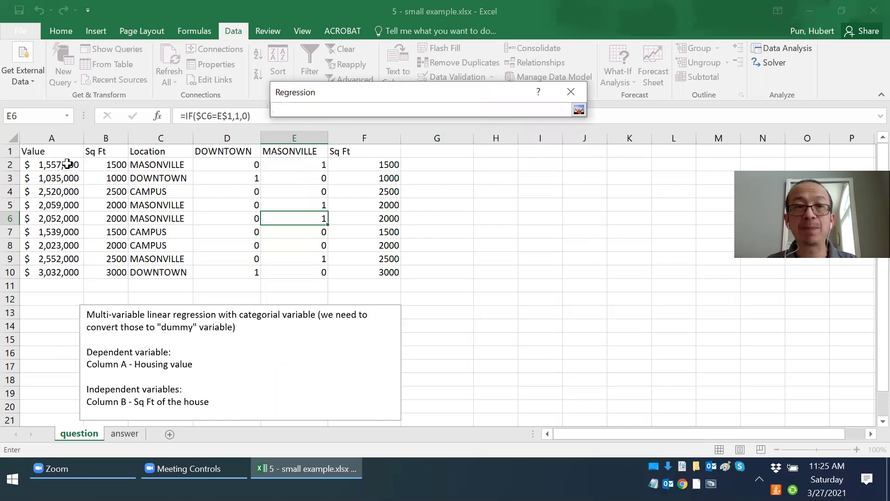
pyautogui.moveTo(48, 151); pyautogui.dragTo(44, 267)
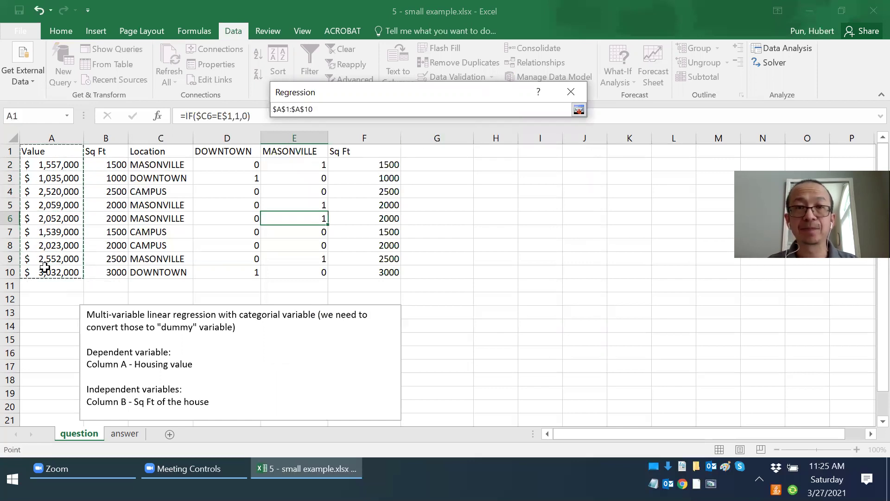
pyautogui.press('Return')
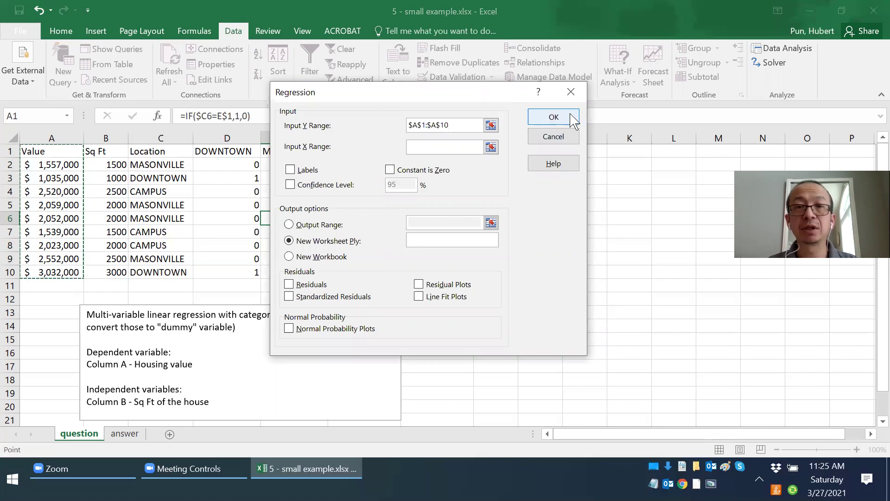
# Set the regression's Input X Range to D1:F10 and enable Labels for the header row.
pyautogui.click(491, 148)
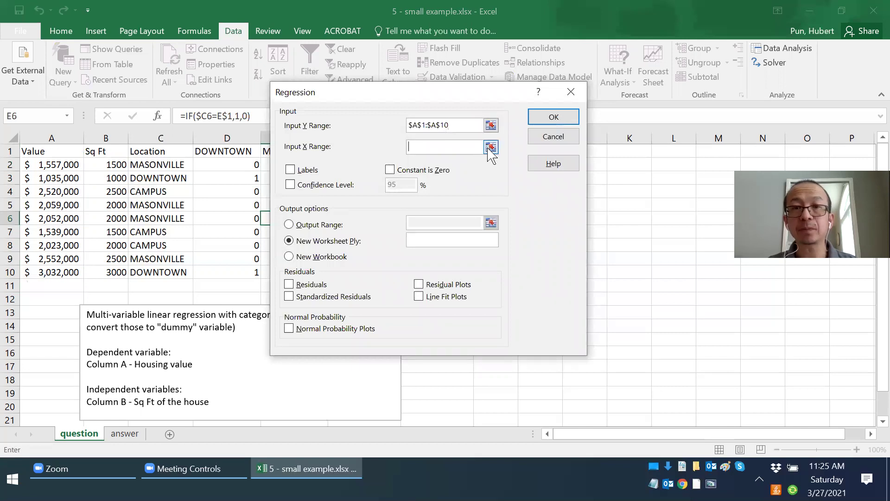
pyautogui.moveTo(230, 157); pyautogui.dragTo(364, 269)
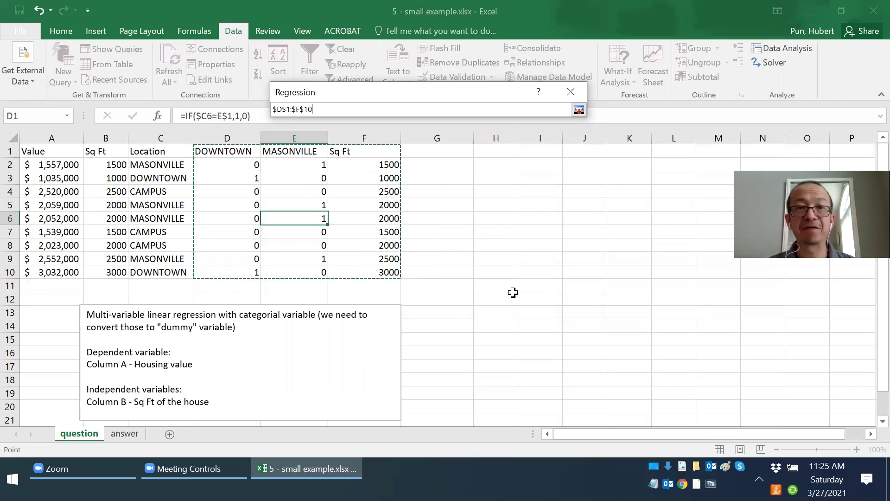
pyautogui.press('Return')
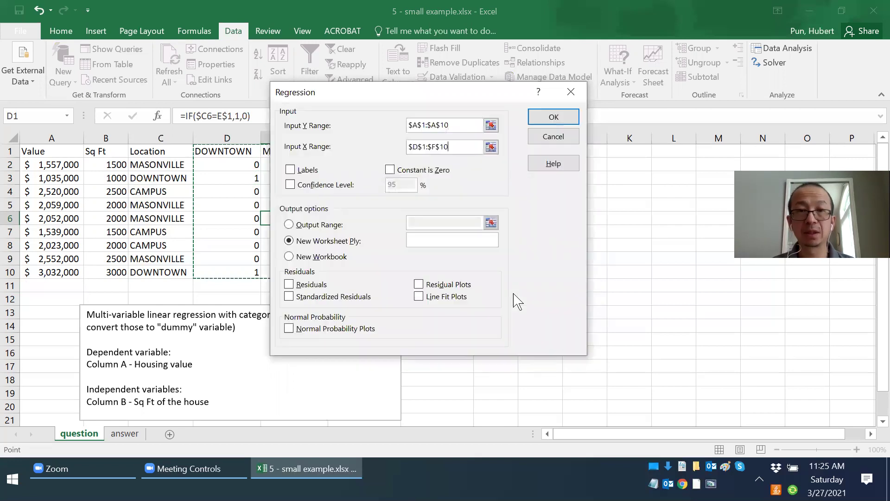
pyautogui.click(290, 170)
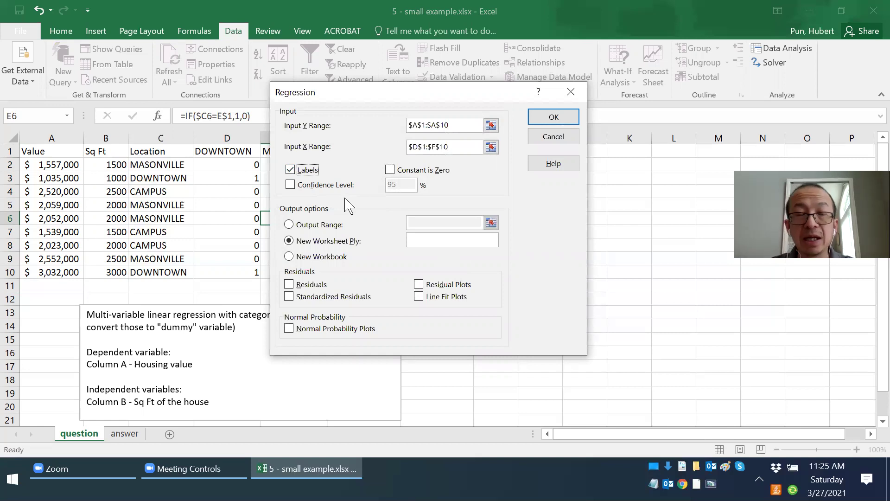
# Set the regression's Output Range to cell J1 on the current sheet and run the analysis.
pyautogui.click(289, 224)
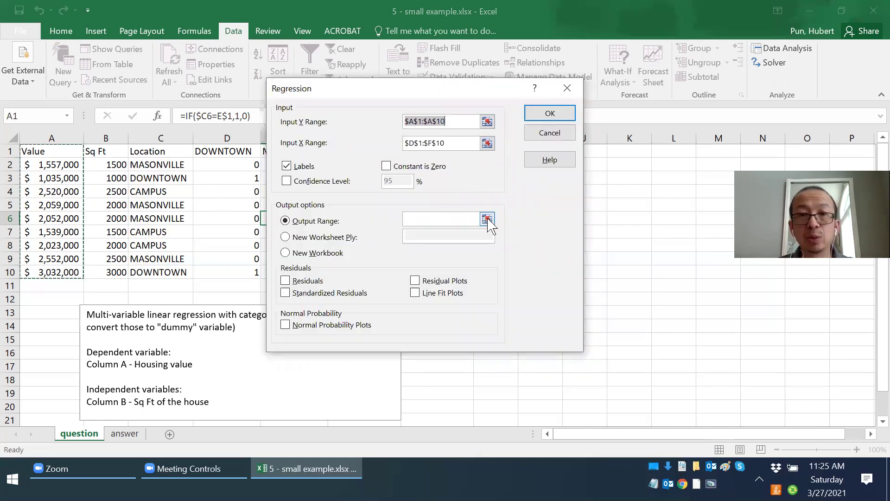
pyautogui.click(487, 219)
pyautogui.click(576, 150)
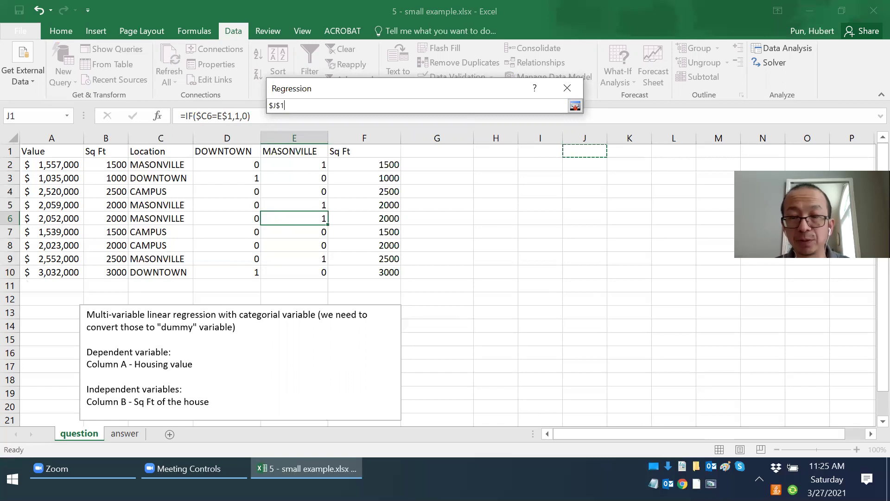
pyautogui.press('Return')
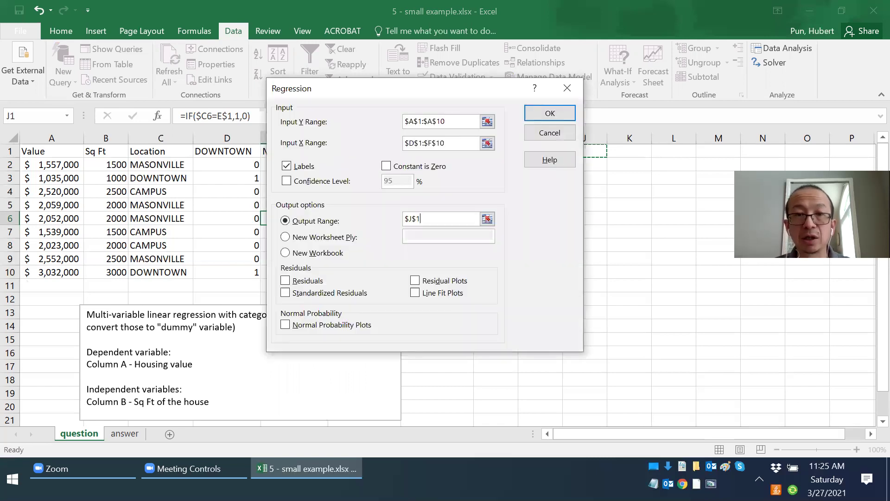
pyautogui.press('Return')
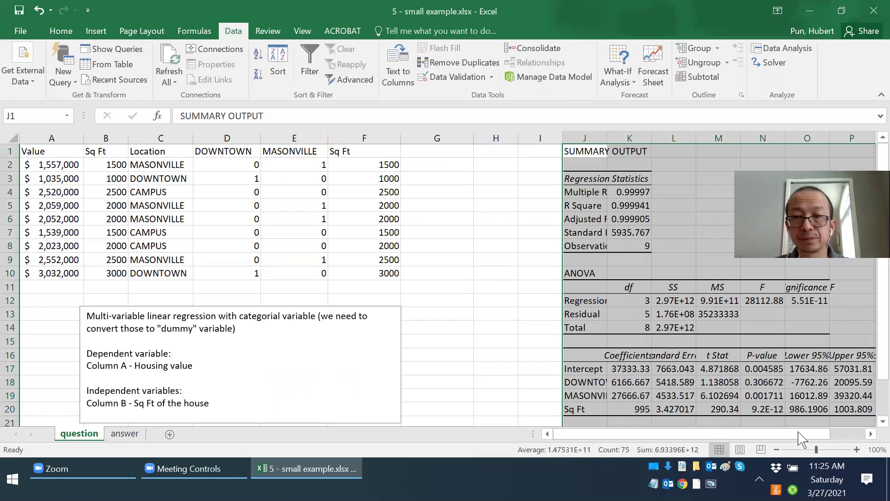
# Format the DOWNTOWN, MASONVILLE and Sq Ft p-values in N18:N20 with yellow fill and red font.
pyautogui.moveTo(799, 435); pyautogui.dragTo(833, 435)
pyautogui.click(796, 316)
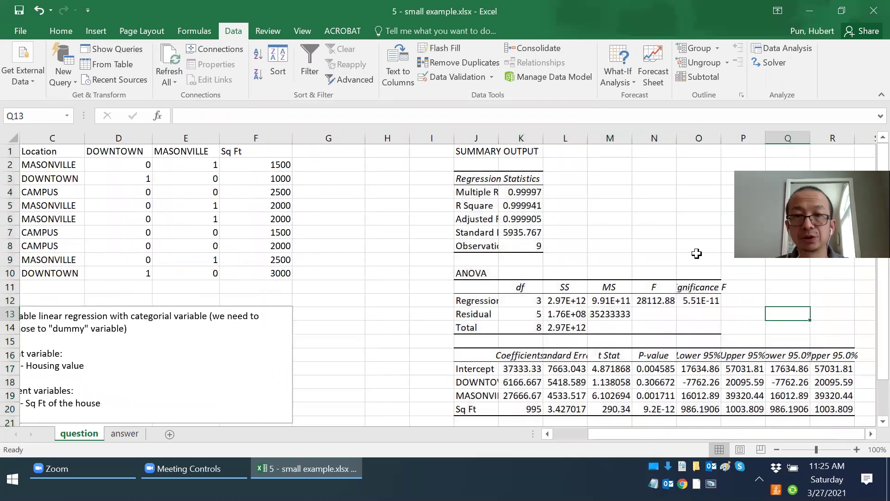
pyautogui.scroll(-1, 697, 252)
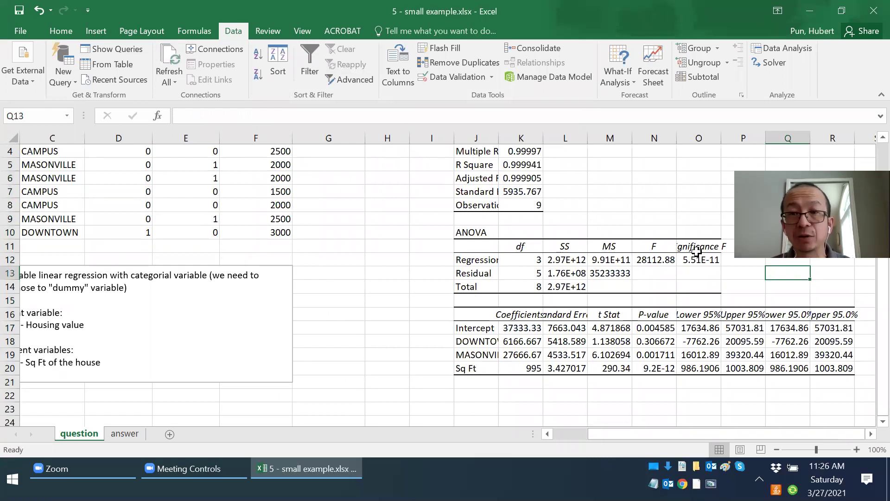
pyautogui.click(662, 342)
pyautogui.moveTo(661, 341); pyautogui.dragTo(653, 368)
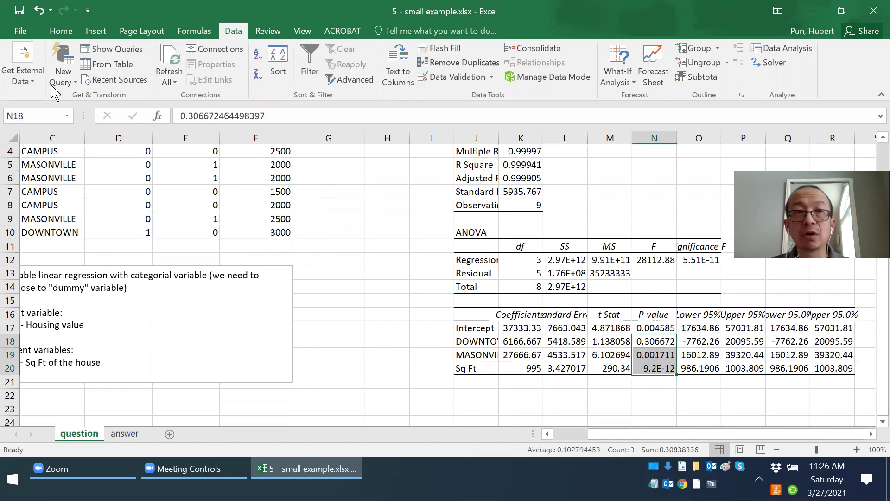
pyautogui.click(61, 31)
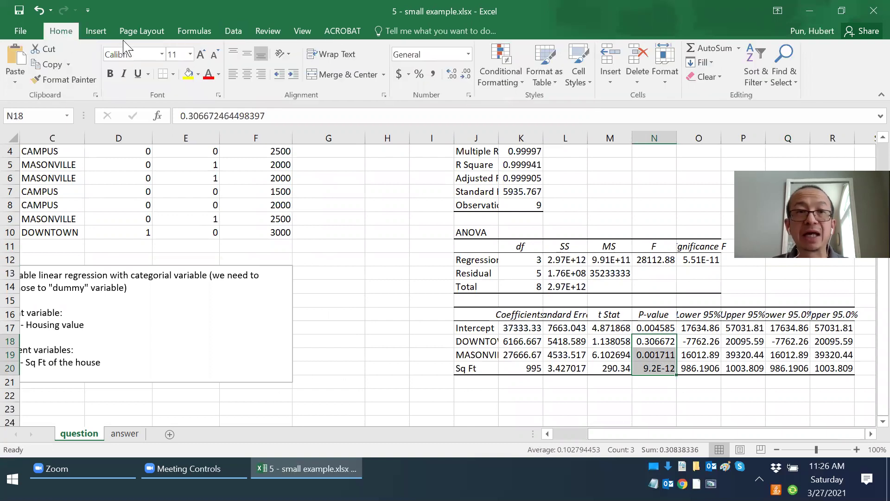
pyautogui.click(188, 73)
pyautogui.click(208, 74)
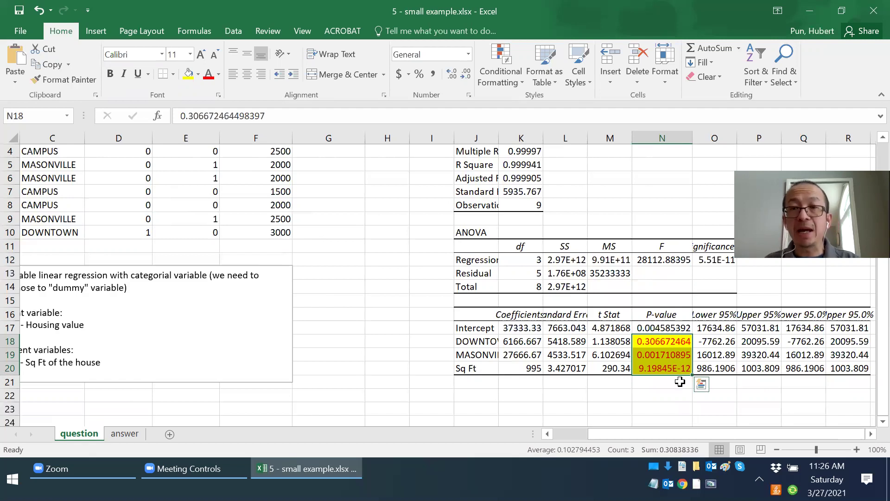
# Enter the note "slope = 0 means no relationship" in cell M4 beside the regression statistics.
pyautogui.scroll(-2, 593, 360)
pyautogui.scroll(3, 620, 241)
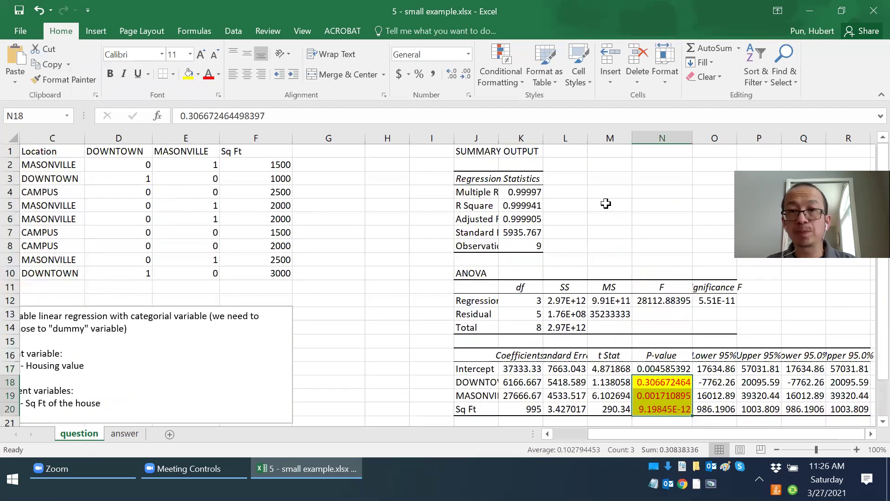
pyautogui.click(592, 187)
pyautogui.write('slo')
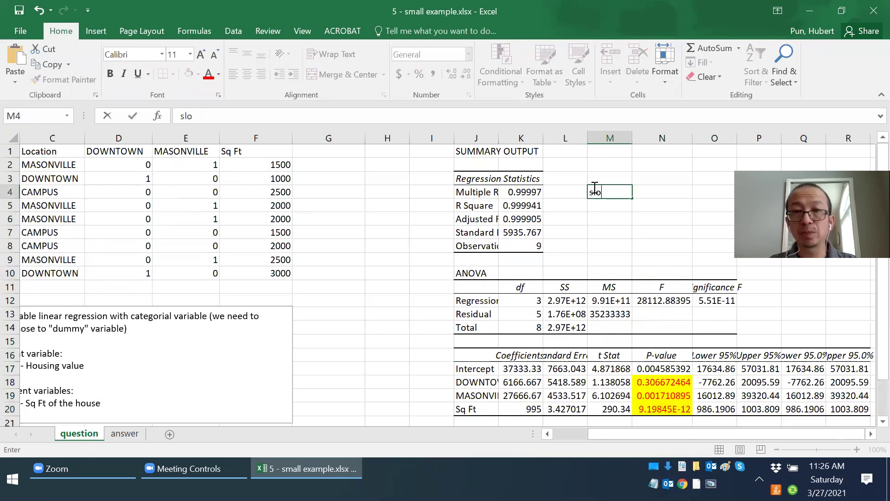
pyautogui.write('pe = 0 me')
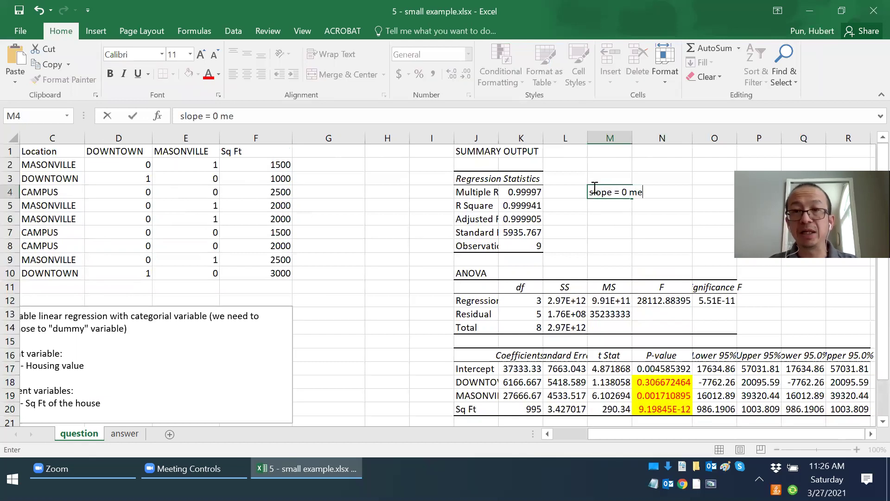
pyautogui.write('ans no relationship')
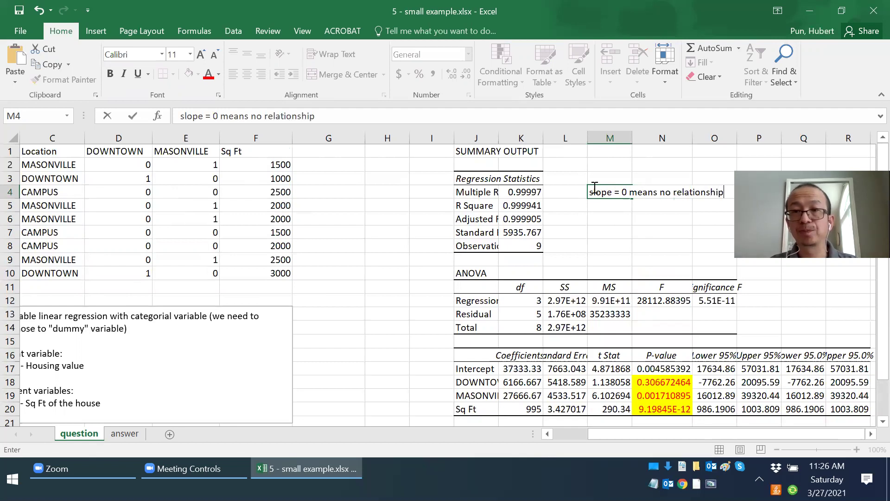
pyautogui.press('Return')
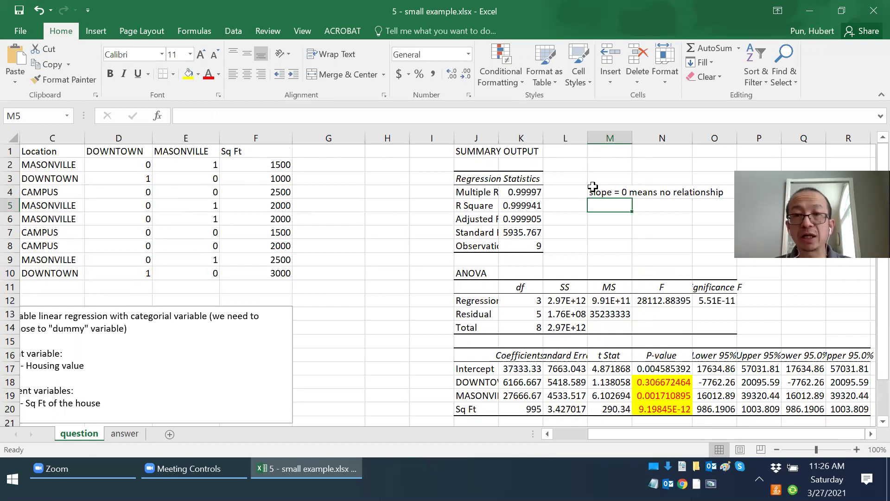
# Enter the note "p-value < 5%" in cell M5 below the slope note.
pyautogui.write('valu')
pyautogui.press('BackSpace')
pyautogui.press('BackSpace')
pyautogui.press('BackSpace')
pyautogui.press('BackSpace')
pyautogui.write('p-value < 5%')
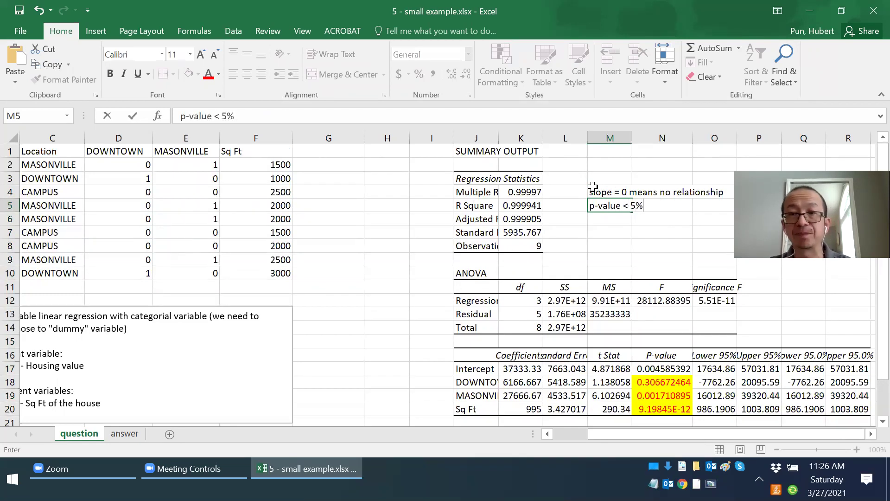
pyautogui.press('Return')
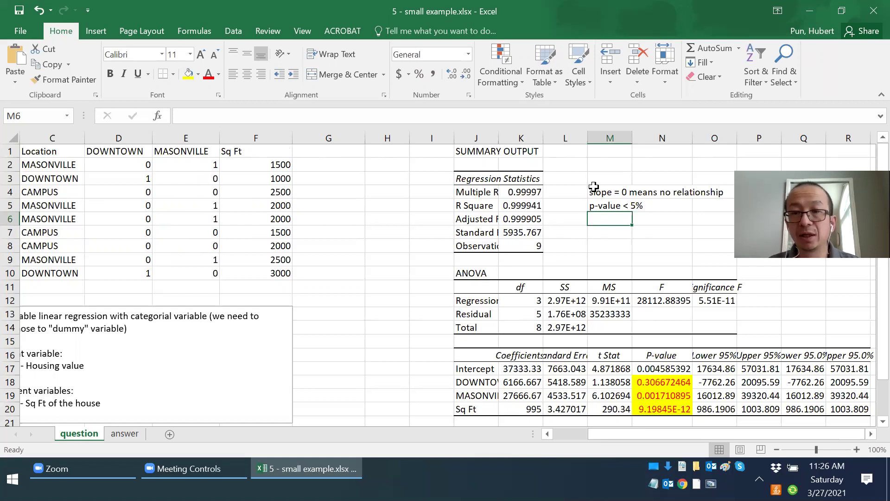
# Examine the p-values of DOWNTOWN, MASONVILLE and Sq Ft in N18:N20 against the 5% threshold.
pyautogui.click(671, 380)
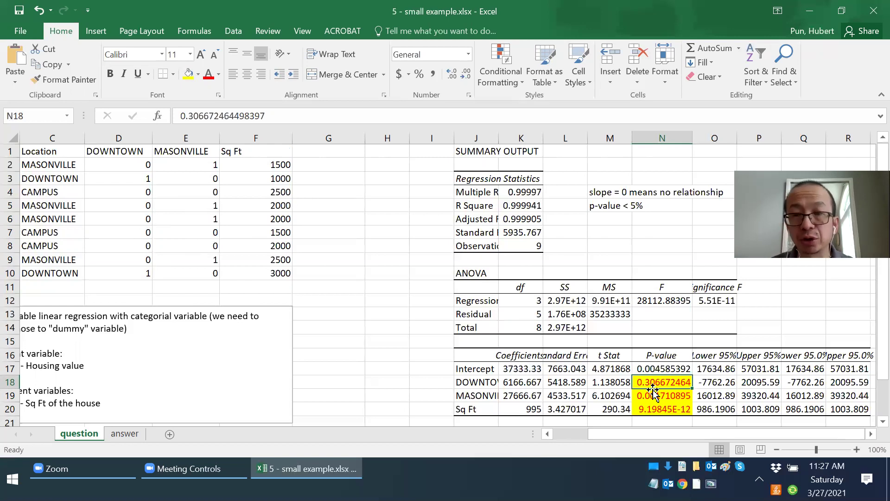
pyautogui.click(653, 393)
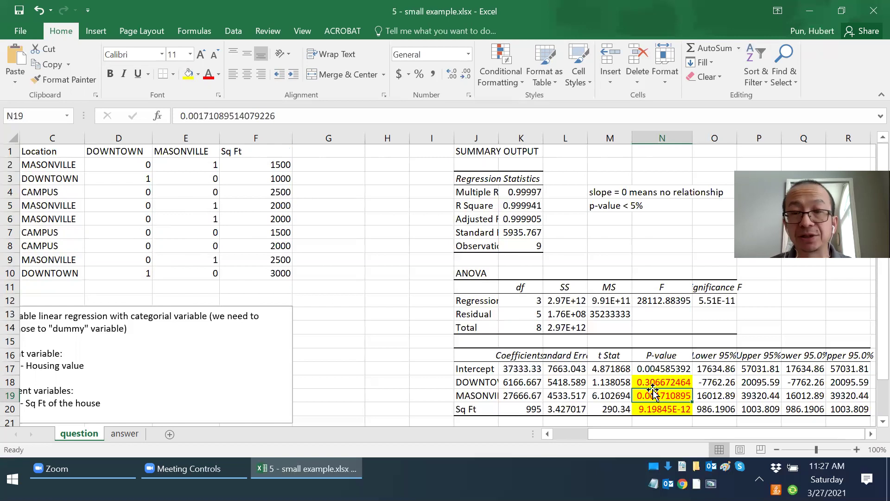
pyautogui.scroll(-1, 653, 393)
pyautogui.press('Down')
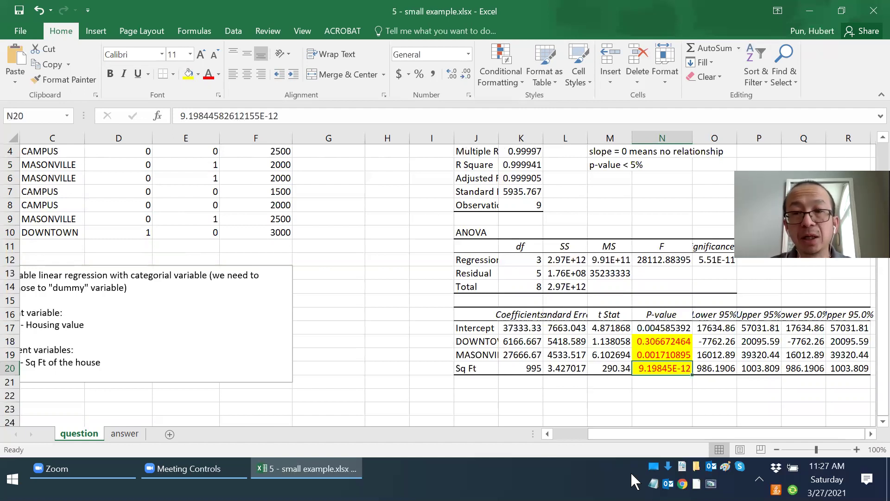
pyautogui.moveTo(661, 341); pyautogui.dragTo(662, 368)
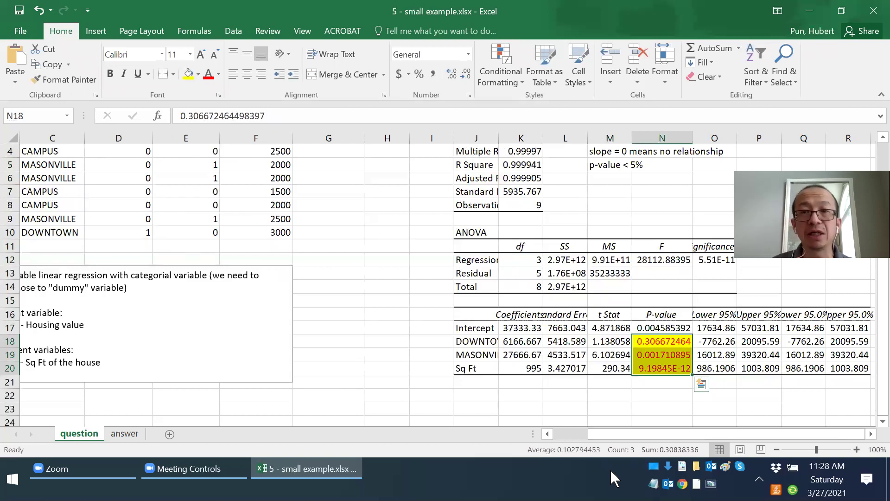
# Set up another regression that leaves out DOWNTOWN by changing the Input X Range to E1:F10.
pyautogui.scroll(1, 440, 246)
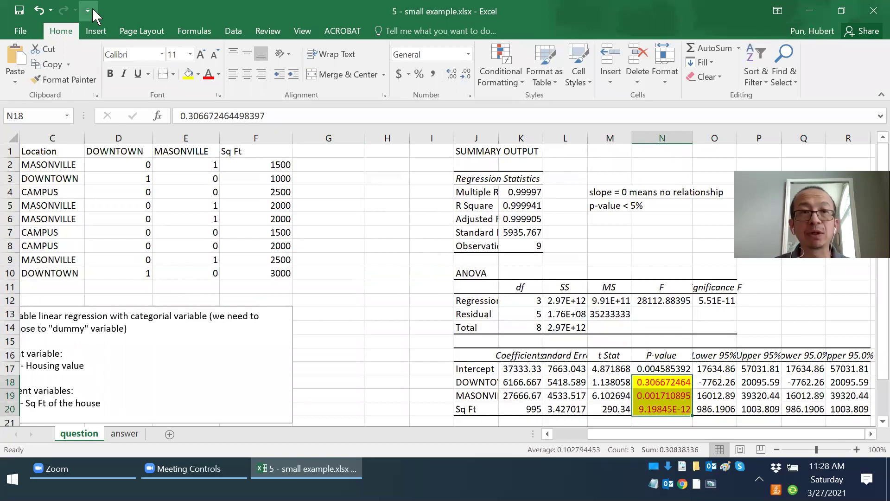
pyautogui.click(233, 31)
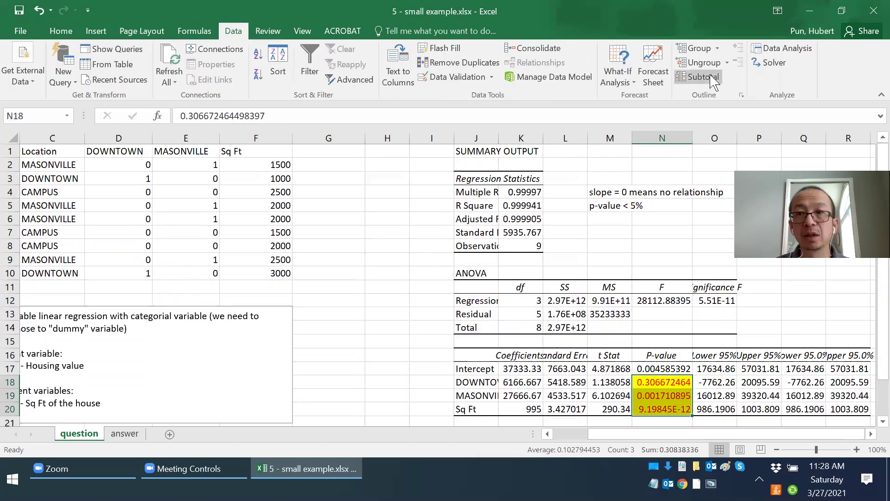
pyautogui.click(783, 48)
pyautogui.click(532, 180)
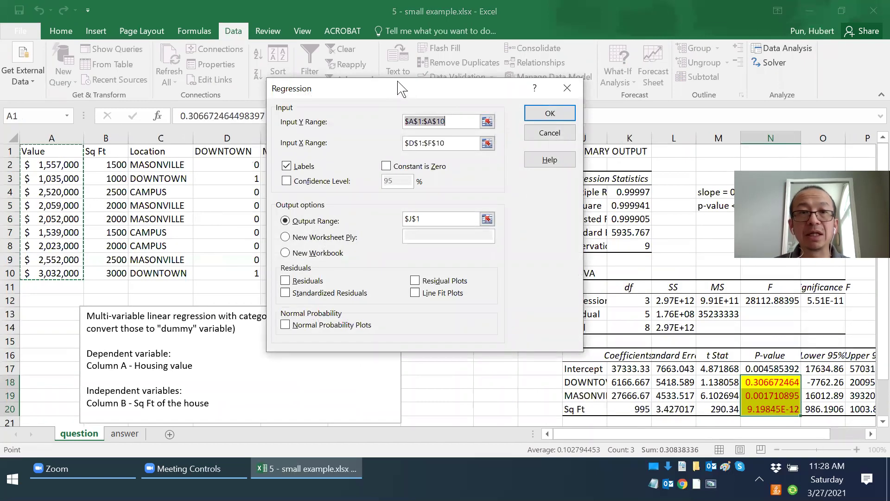
pyautogui.moveTo(398, 83); pyautogui.dragTo(520, 117)
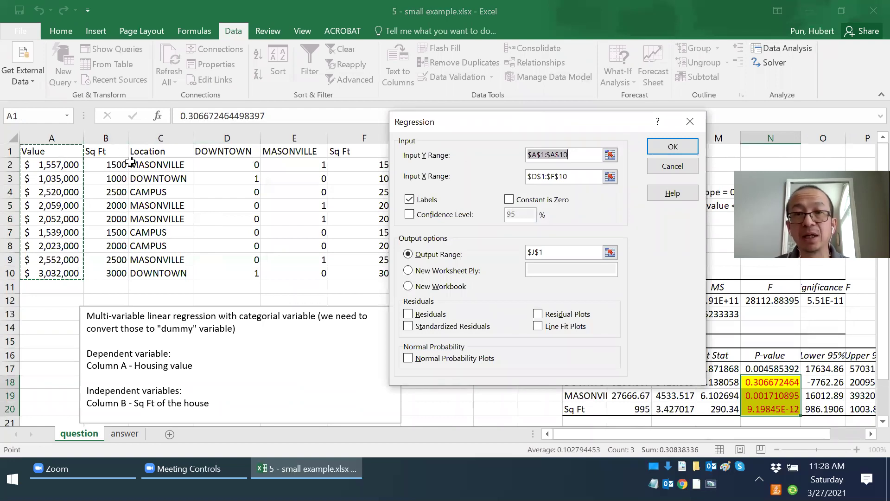
pyautogui.click(614, 177)
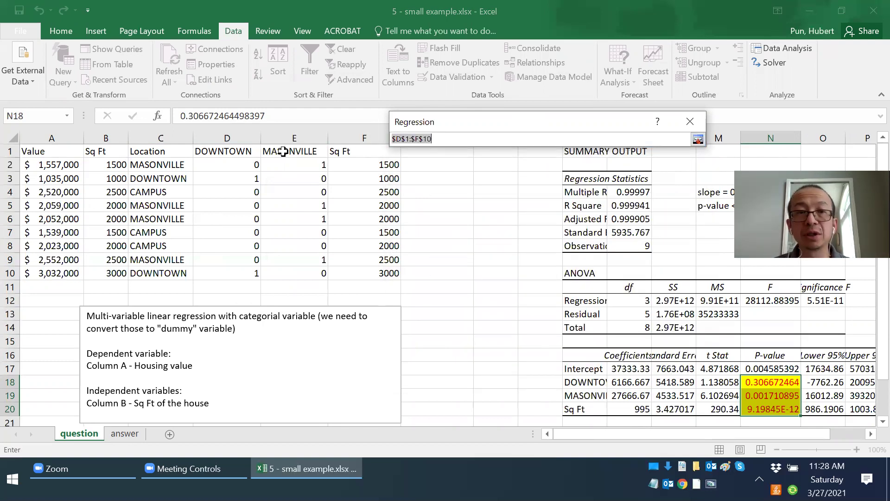
pyautogui.moveTo(283, 151); pyautogui.dragTo(343, 269)
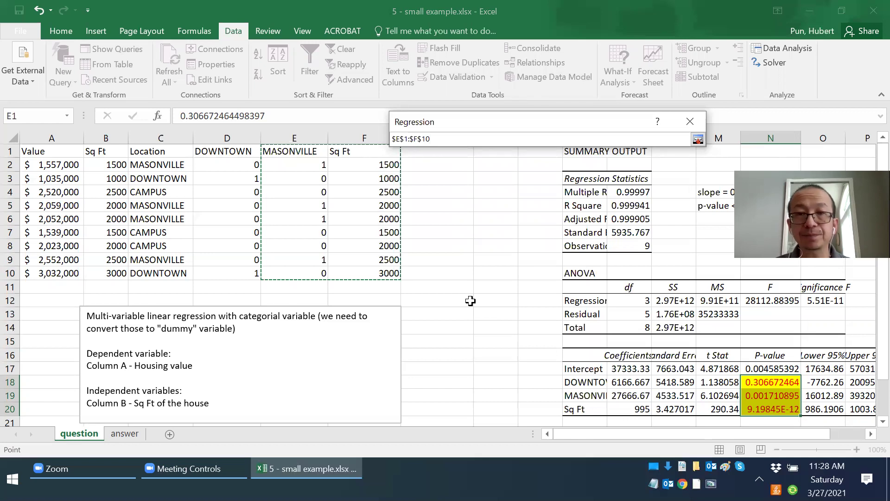
pyautogui.press('Return')
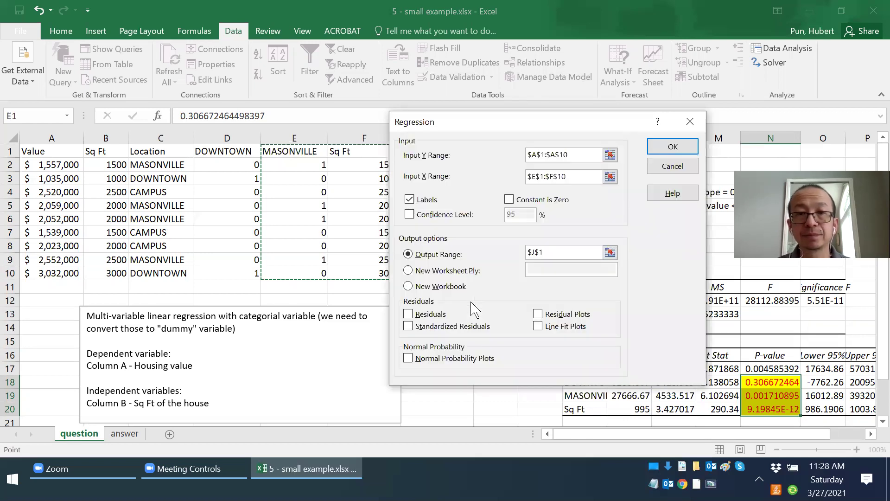
# Set the regression's Output Range to cell J23 below the first output and run the analysis.
pyautogui.click(610, 252)
pyautogui.scroll(-4, 609, 251)
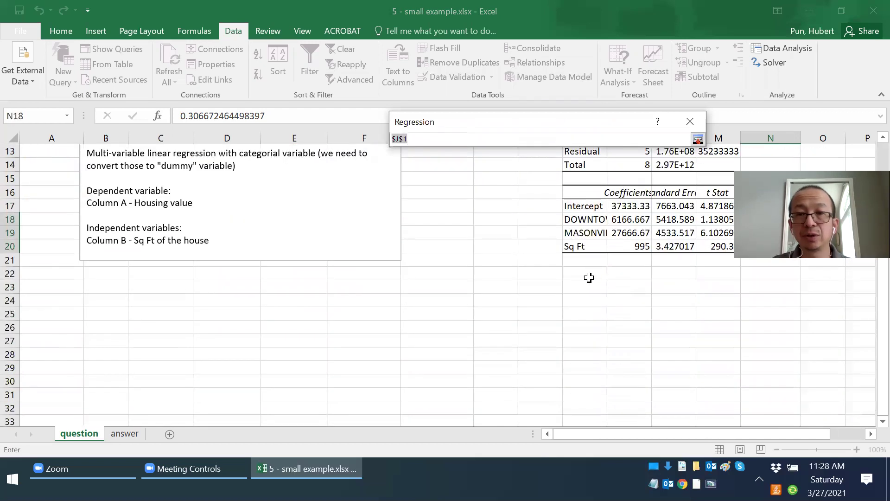
pyautogui.click(582, 293)
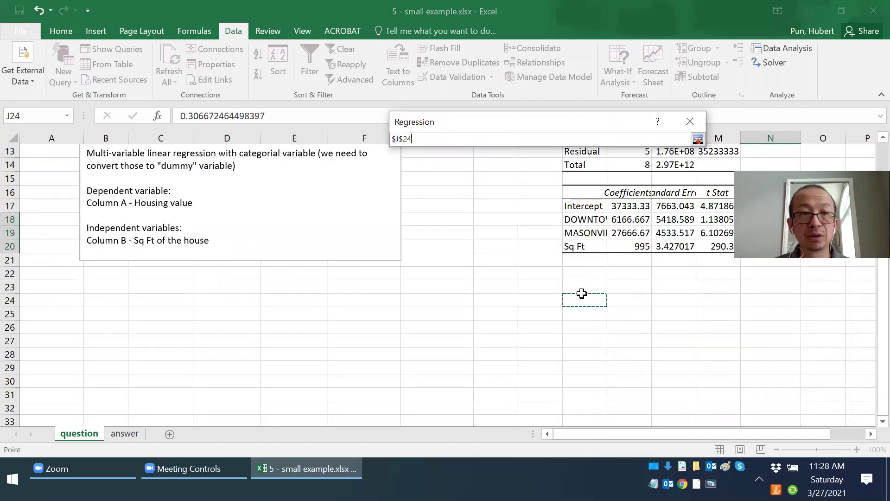
pyautogui.click(582, 292)
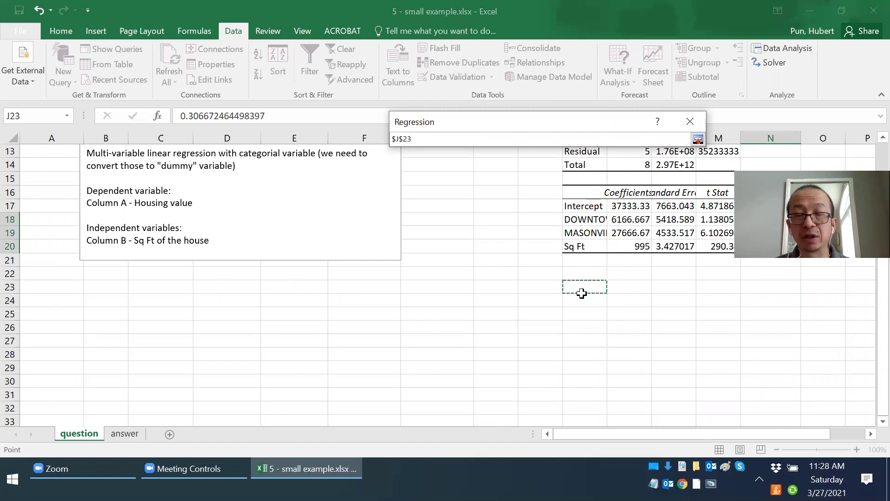
pyautogui.press('Return')
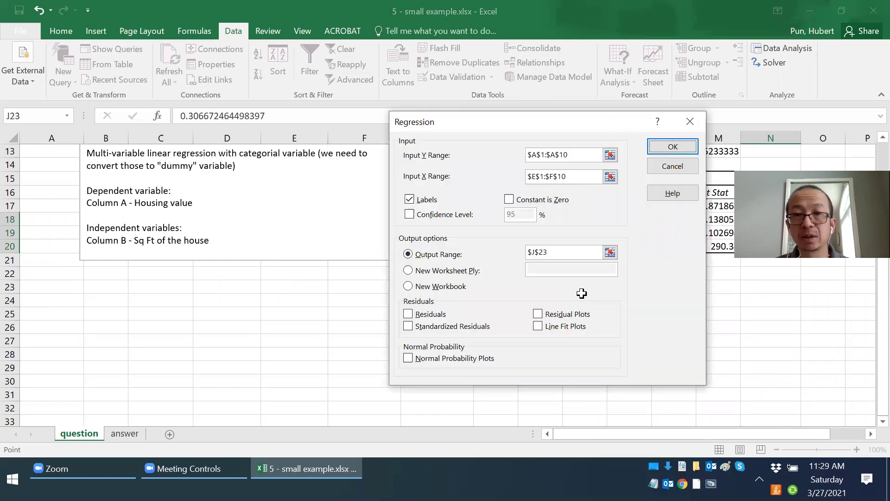
pyautogui.press('Return')
# Format the MASONVILLE and Sq Ft p-values in N40:N41 with yellow fill and red font, and check each one.
pyautogui.scroll(-4, 582, 293)
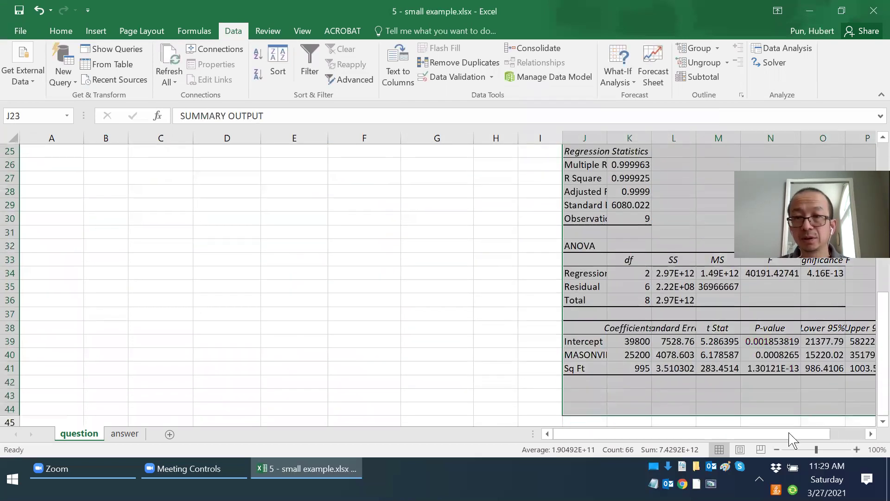
pyautogui.moveTo(790, 434); pyautogui.dragTo(825, 434)
pyautogui.scroll(-1, 793, 344)
pyautogui.click(805, 314)
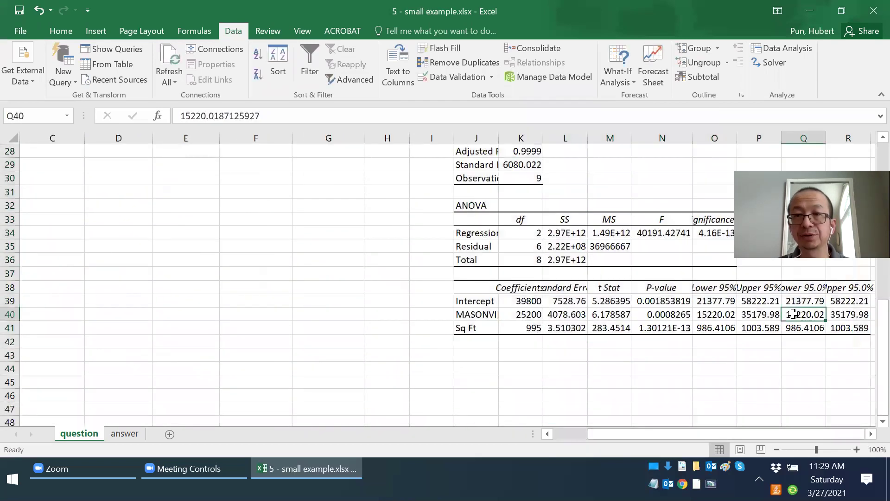
pyautogui.click(871, 434)
pyautogui.click(870, 433)
pyautogui.click(871, 434)
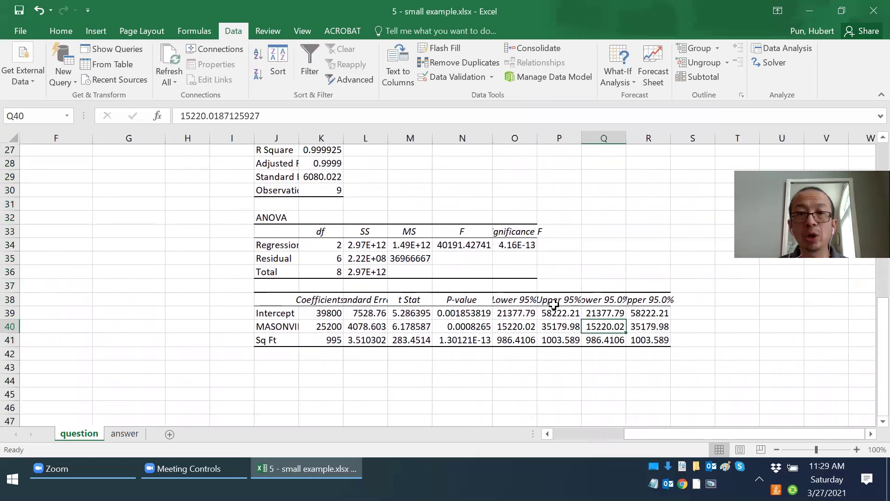
pyautogui.scroll(1, 554, 306)
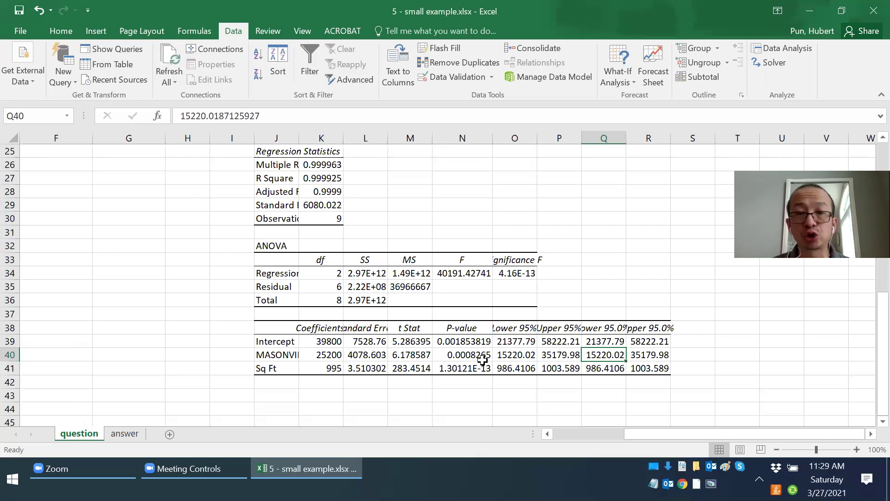
pyautogui.moveTo(473, 355); pyautogui.dragTo(477, 364)
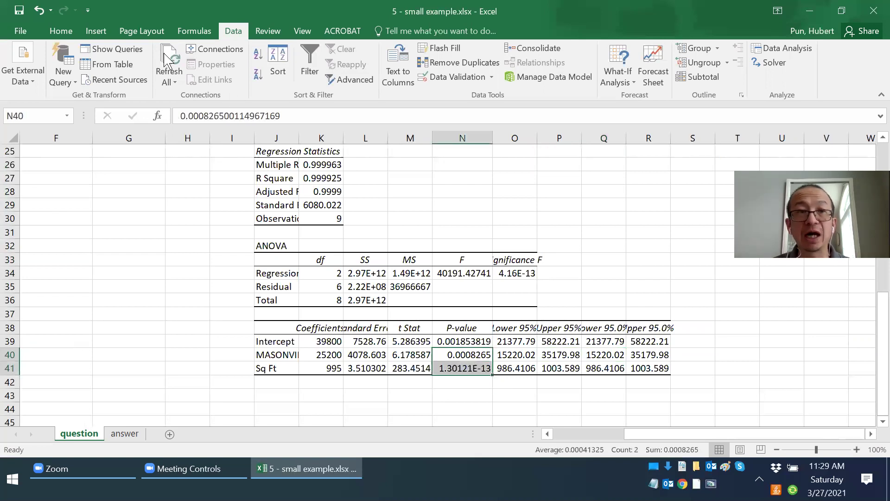
pyautogui.click(61, 31)
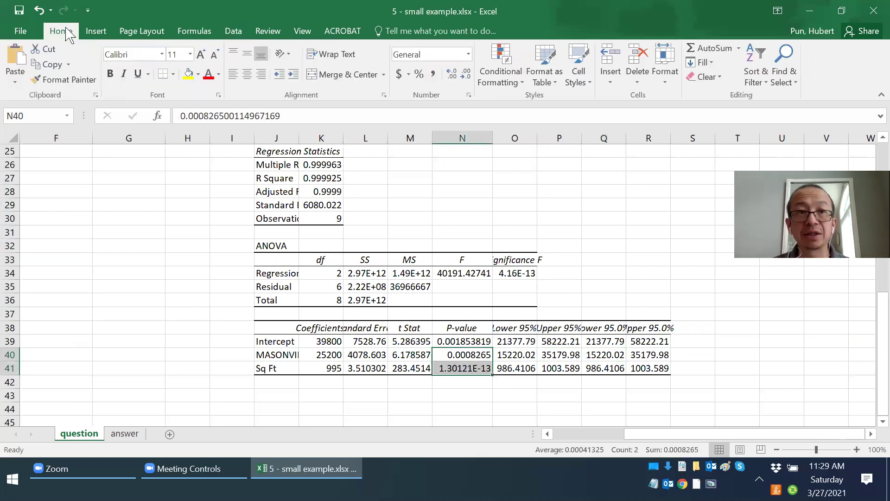
pyautogui.click(189, 73)
pyautogui.click(208, 74)
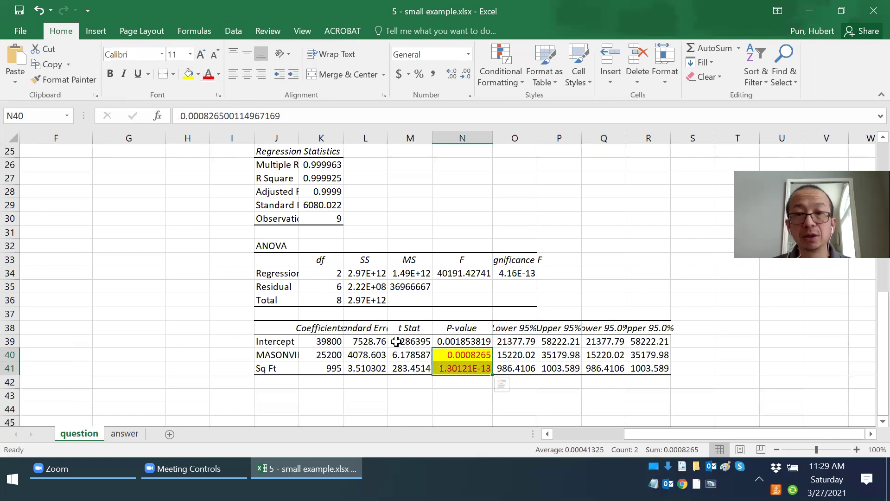
pyautogui.click(449, 355)
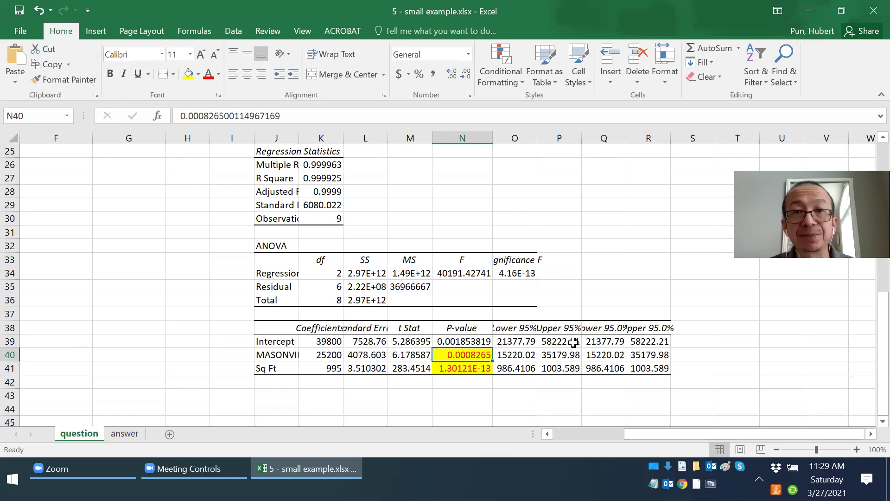
pyautogui.press('Down')
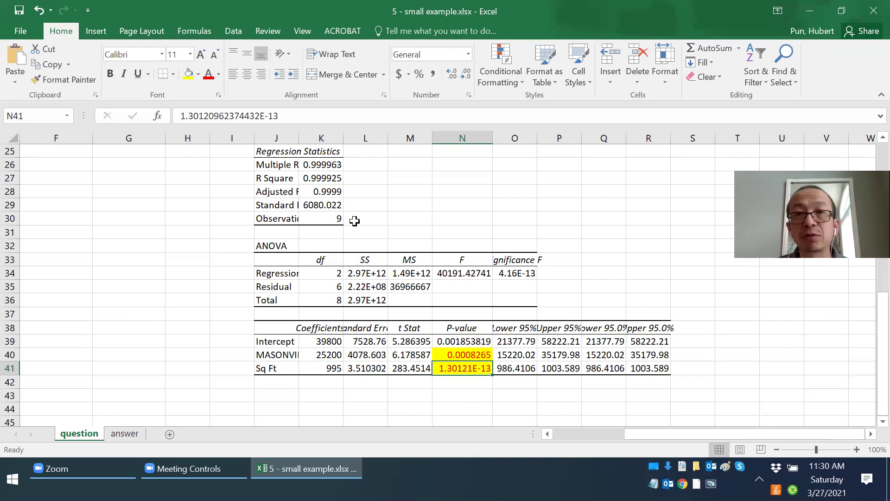
# Format the second regression's Adjusted R Square value in K28 with red font and yellow fill.
pyautogui.click(272, 192)
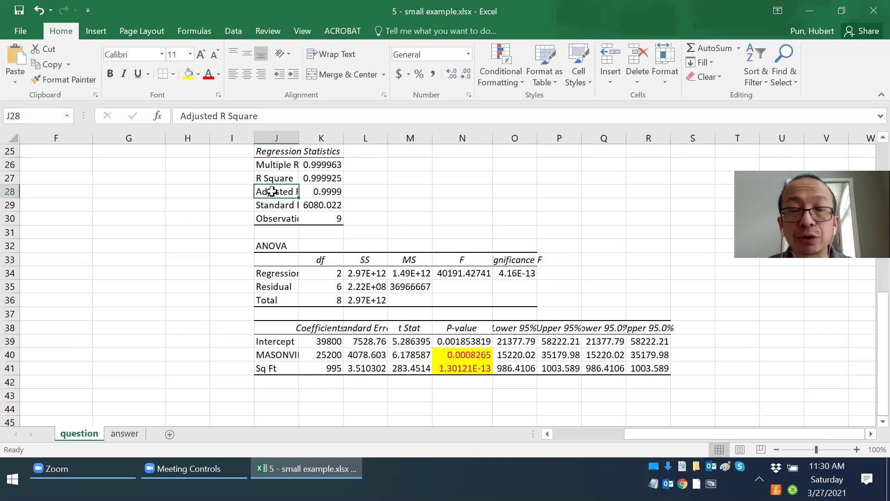
pyautogui.press('Right')
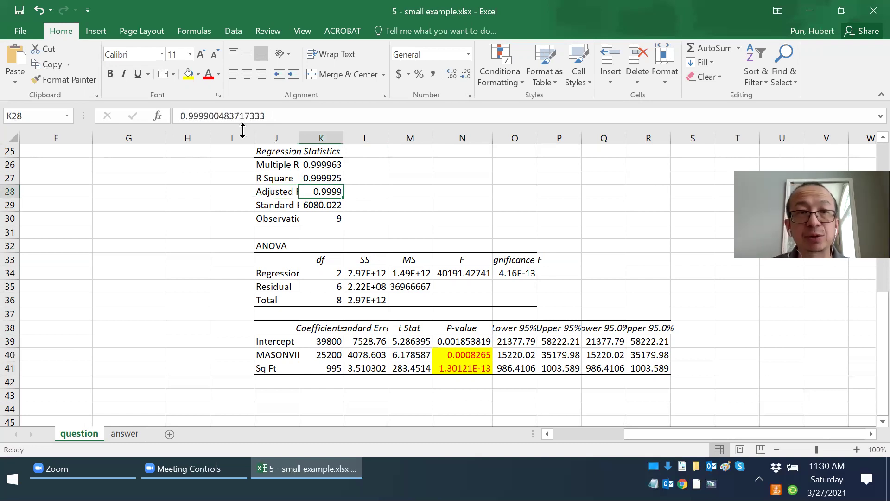
pyautogui.click(206, 75)
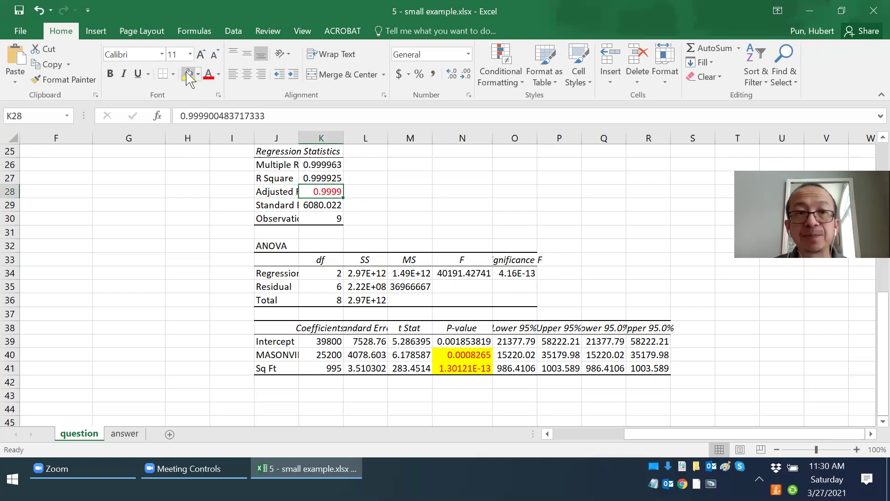
pyautogui.click(188, 73)
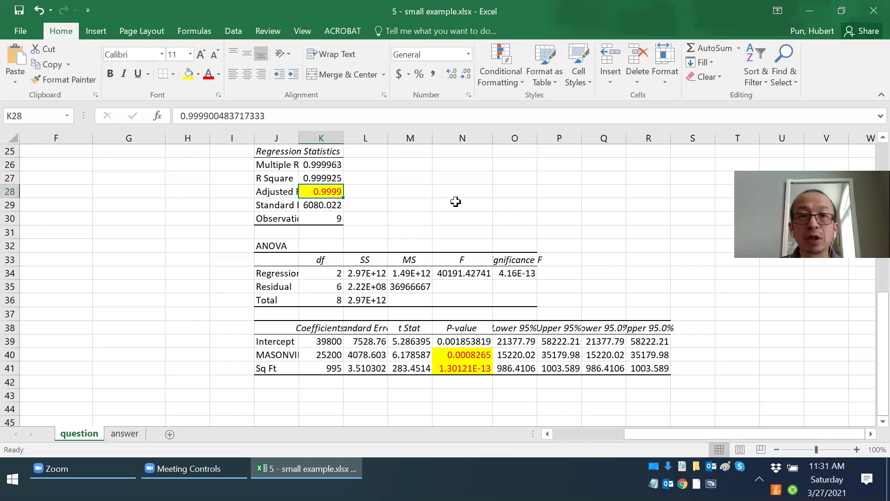
# Fill the Intercept, MASONVILLE and Sq Ft coefficients in K39:K41 with yellow.
pyautogui.scroll(-1, 456, 201)
pyautogui.moveTo(330, 301); pyautogui.dragTo(330, 330)
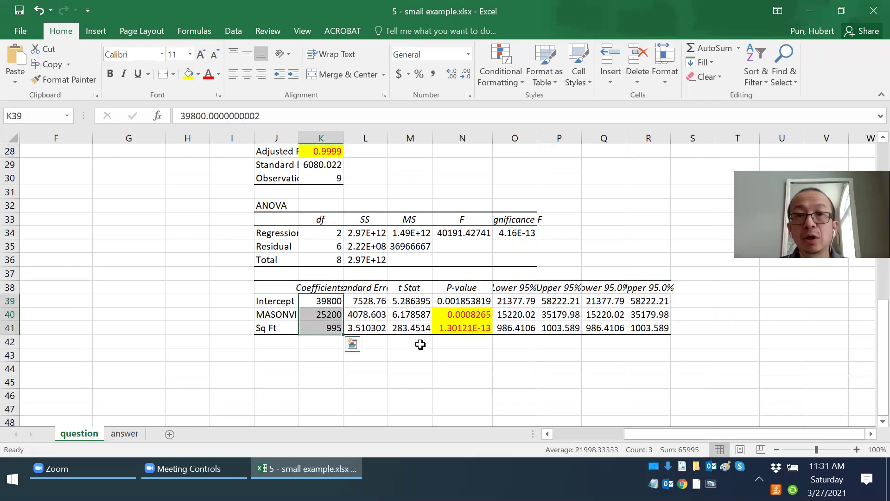
pyautogui.click(189, 75)
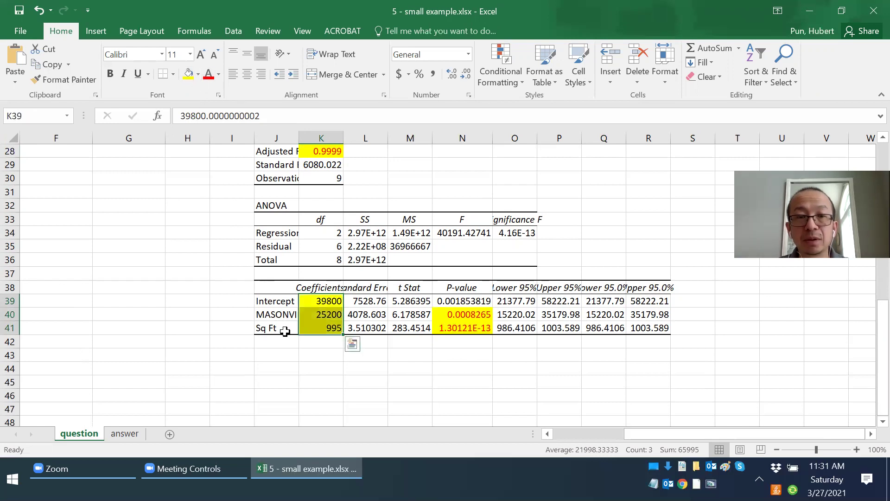
# Enter the regression equation "value = 39800 + 25200 *MASONVILLE + 995 * SqFt" as text in cell J43.
pyautogui.click(282, 353)
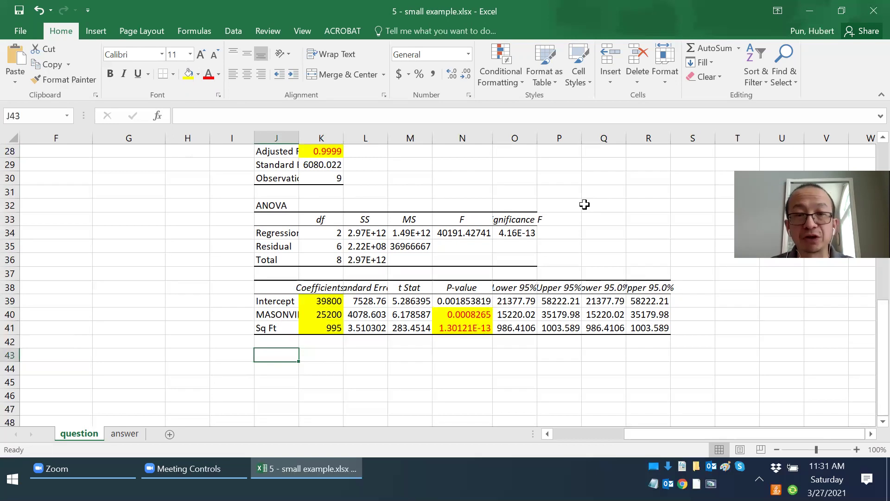
pyautogui.write('value ')
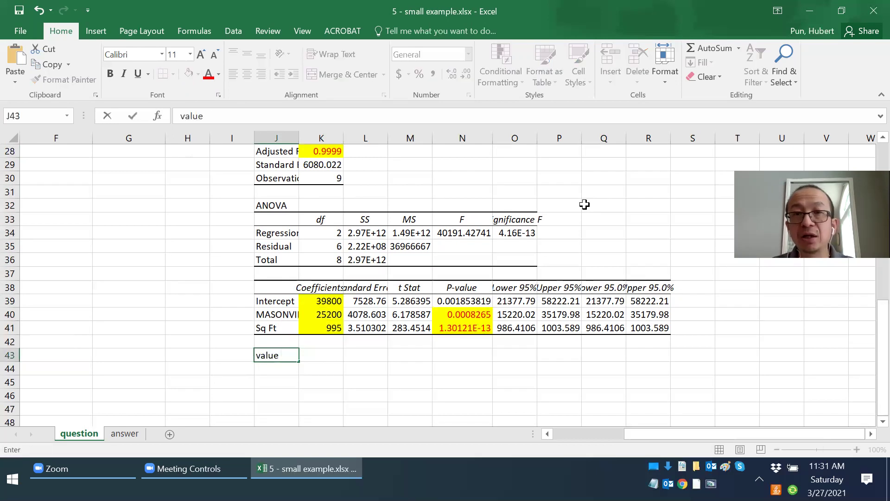
pyautogui.write('= ')
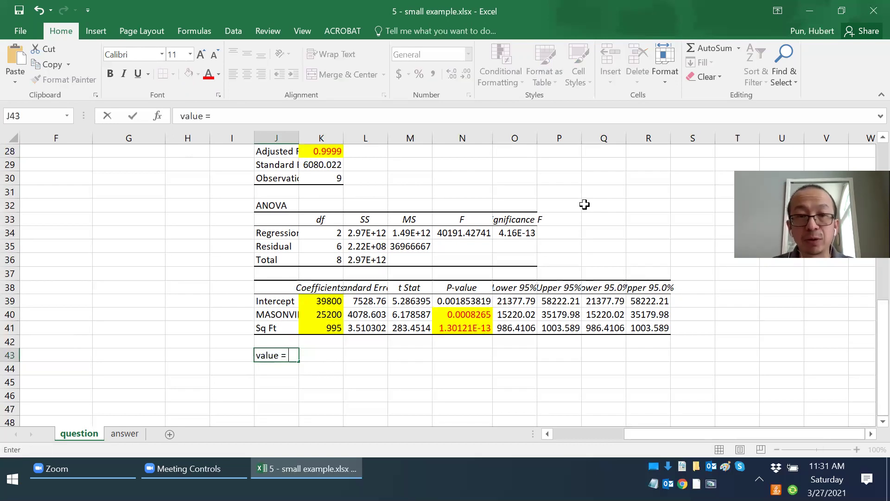
pyautogui.write('3')
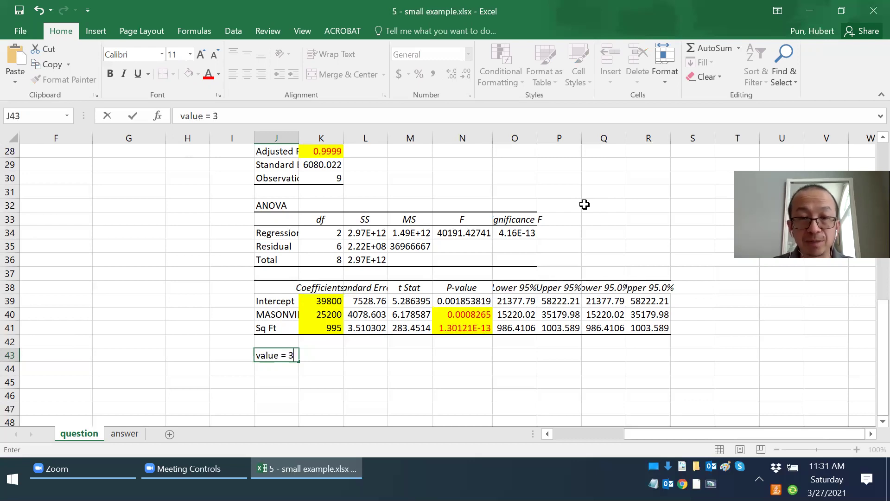
pyautogui.write('9800 + 25')
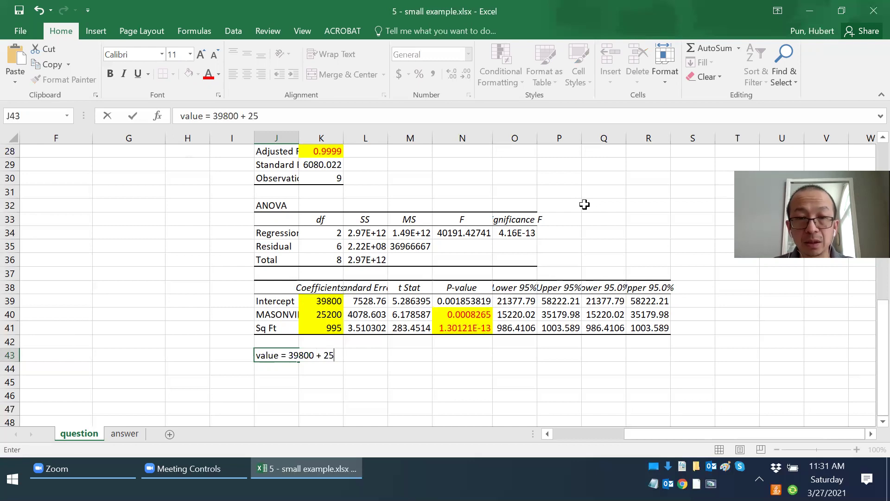
pyautogui.write('200 *MA')
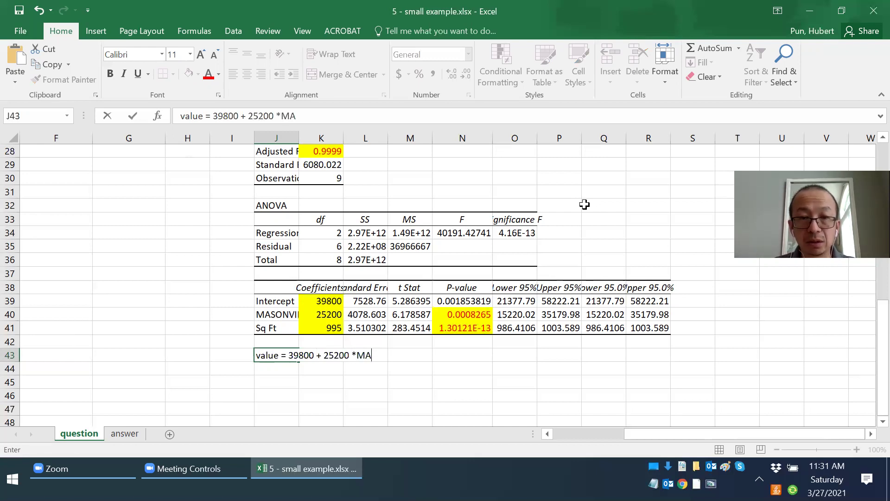
pyautogui.write('SONVILLE')
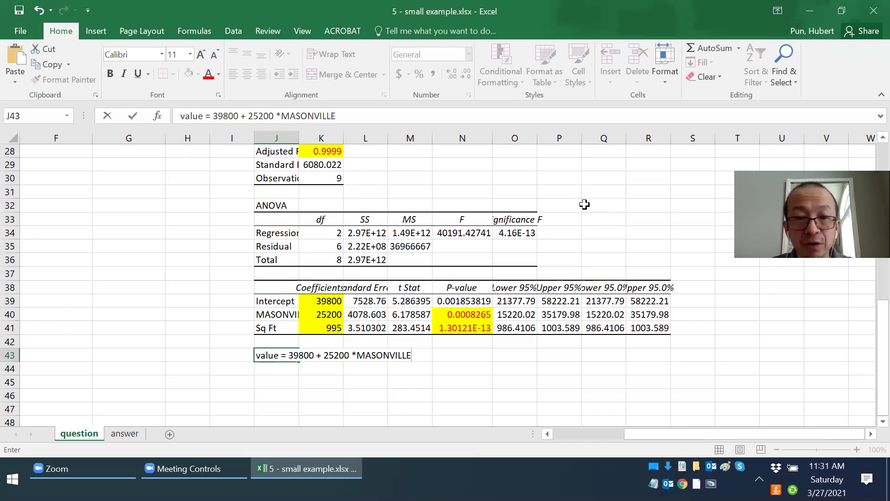
pyautogui.write(' + 995 * SqFt')
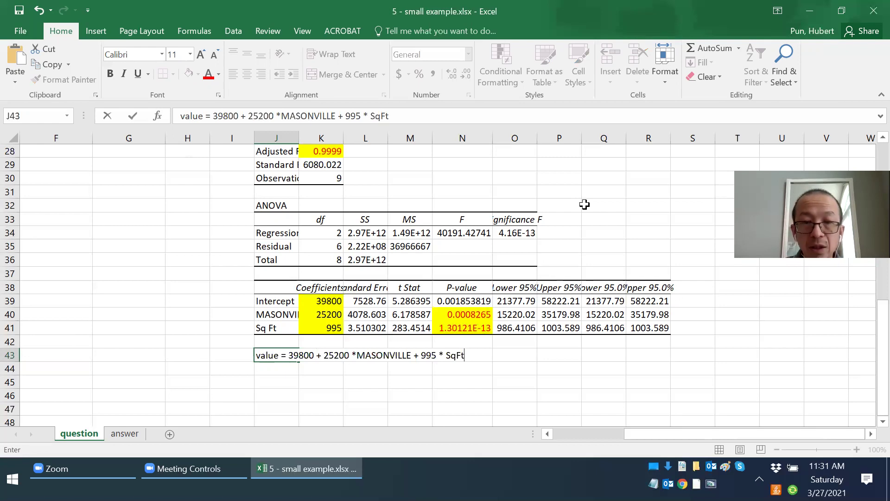
pyautogui.press('Return')
# Extend the problem-description text box downward to about row 24 to reveal its full text.
pyautogui.scroll(7, 279, 217)
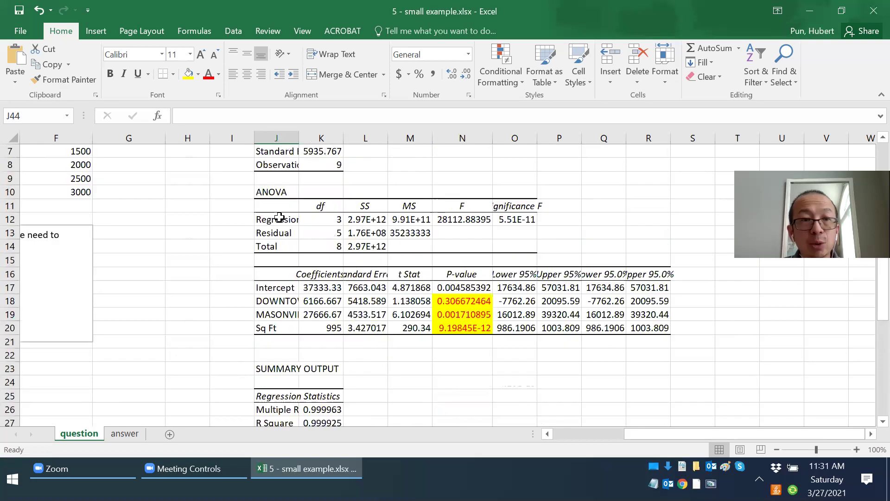
pyautogui.scroll(1, 279, 217)
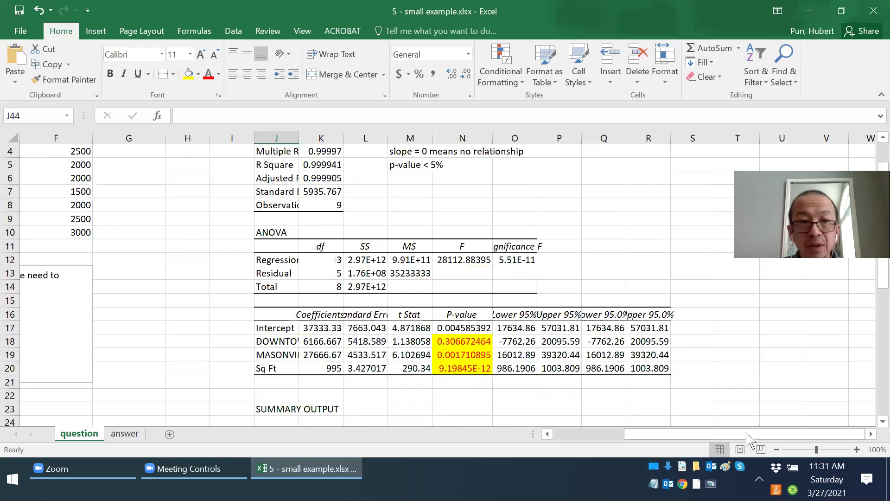
pyautogui.hscroll(-5, 441, 392)
pyautogui.scroll(-1, 235, 342)
pyautogui.scroll(-1, 235, 342)
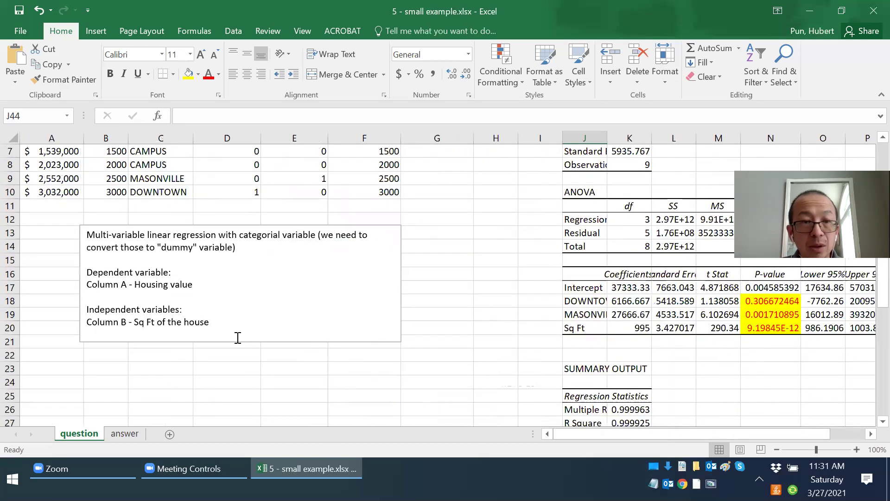
pyautogui.click(237, 336)
pyautogui.moveTo(240, 341); pyautogui.dragTo(239, 388)
# Examine the house size and location given in the text box's final question.
pyautogui.click(189, 359)
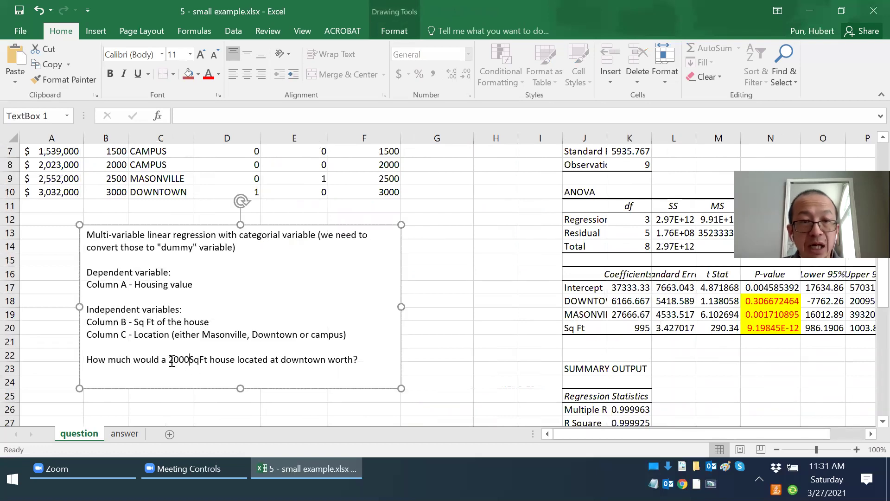
pyautogui.moveTo(169, 360); pyautogui.dragTo(200, 358)
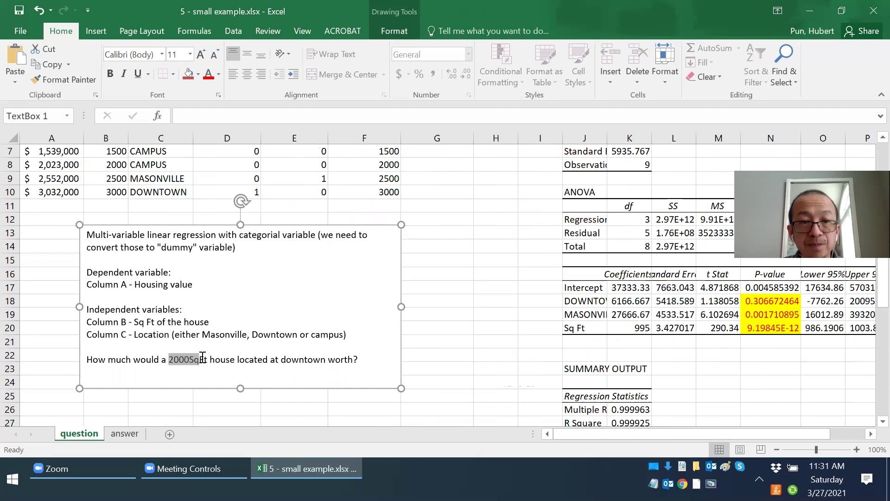
pyautogui.doubleClick(305, 361)
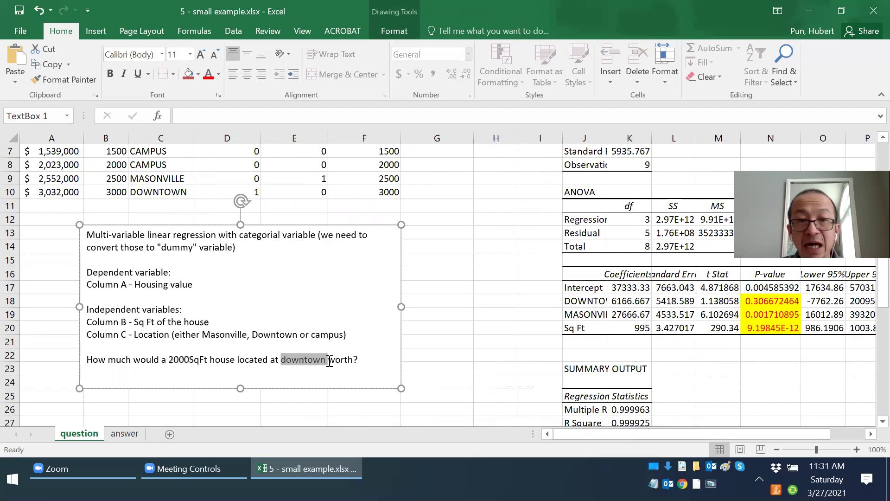
pyautogui.moveTo(169, 360); pyautogui.dragTo(199, 360)
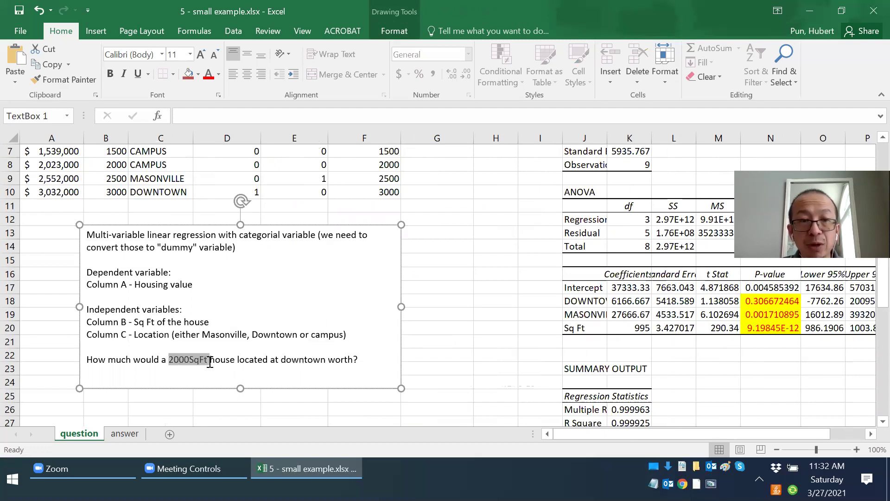
pyautogui.click(281, 361)
pyautogui.doubleClick(305, 360)
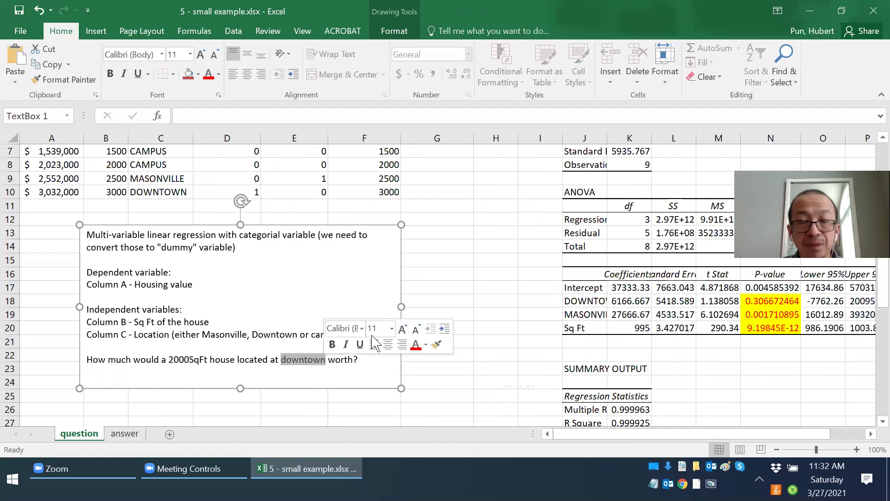
# Label J44 "answer" and calculate the house's value in K44 with =39800 +25200 * 0 + 995 *2000.
pyautogui.scroll(-8, 431, 318)
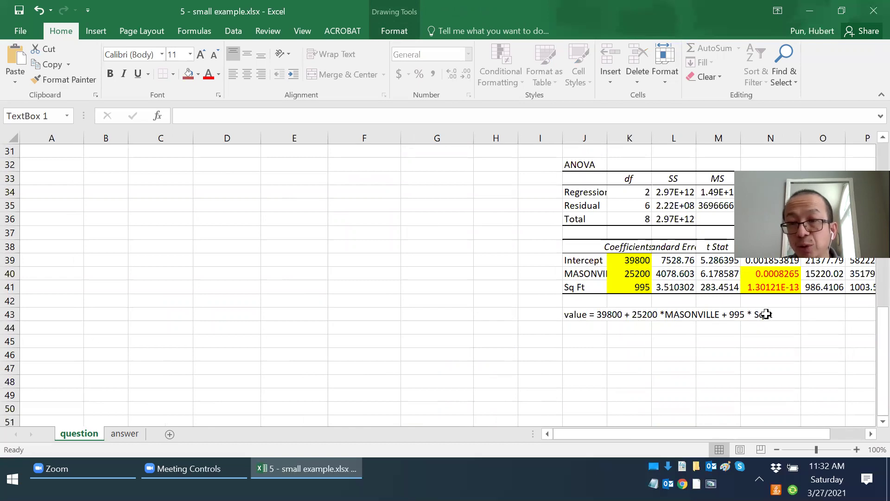
pyautogui.click(595, 330)
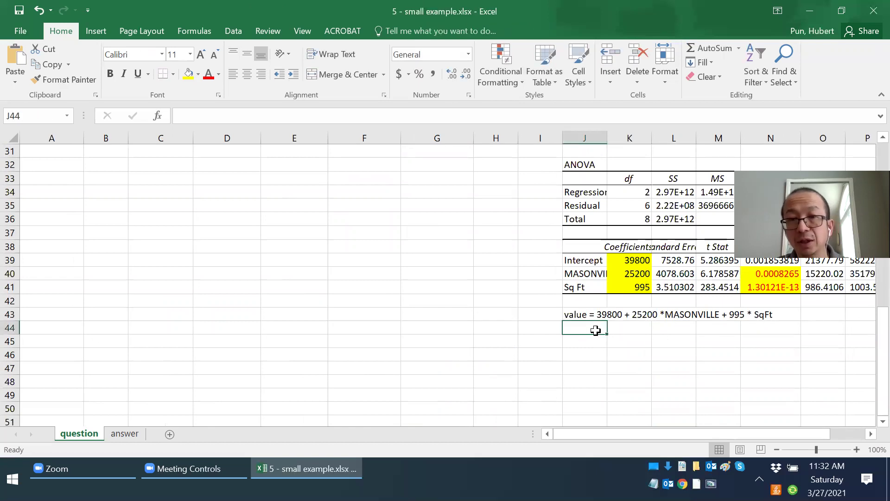
pyautogui.write('answer')
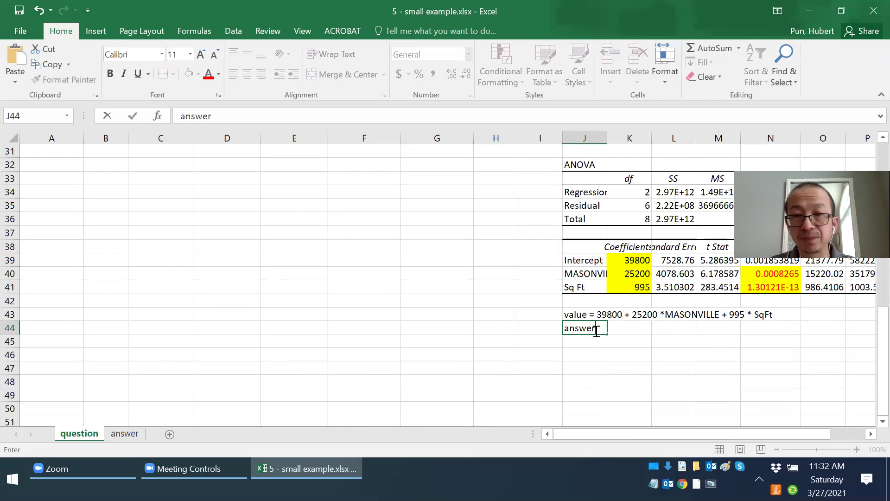
pyautogui.press('Tab')
pyautogui.write('=39800')
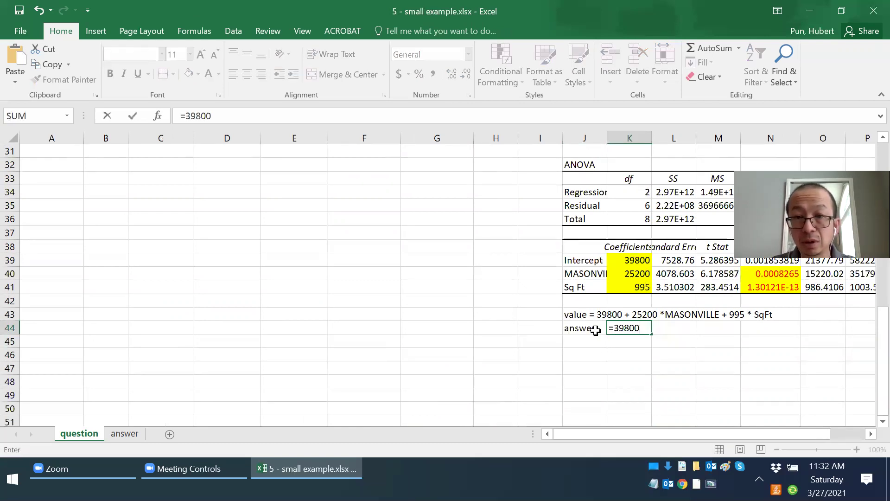
pyautogui.write(' +2')
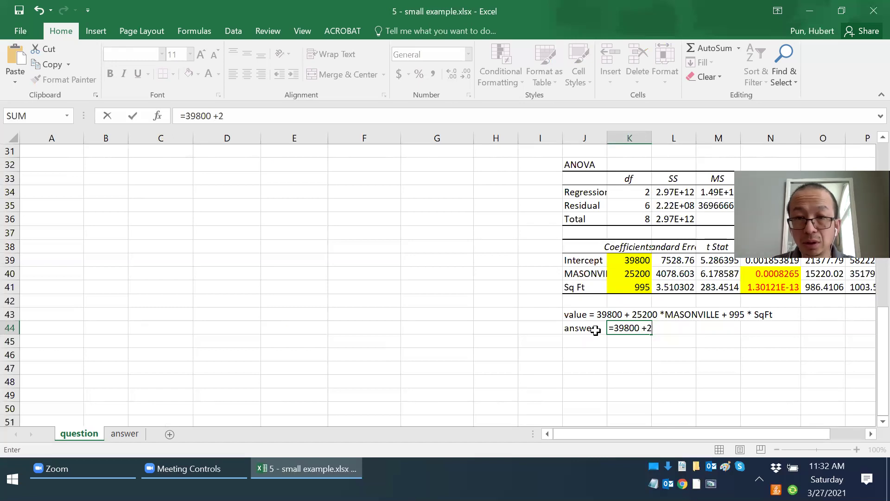
pyautogui.write('5200 * 0 + 995')
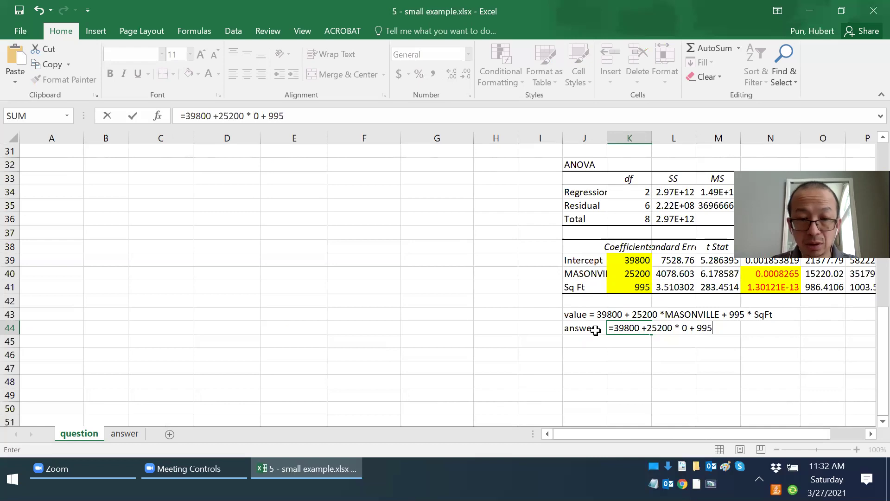
pyautogui.write(' *')
pyautogui.hotkey('shift', 'space')
pyautogui.write('2000')
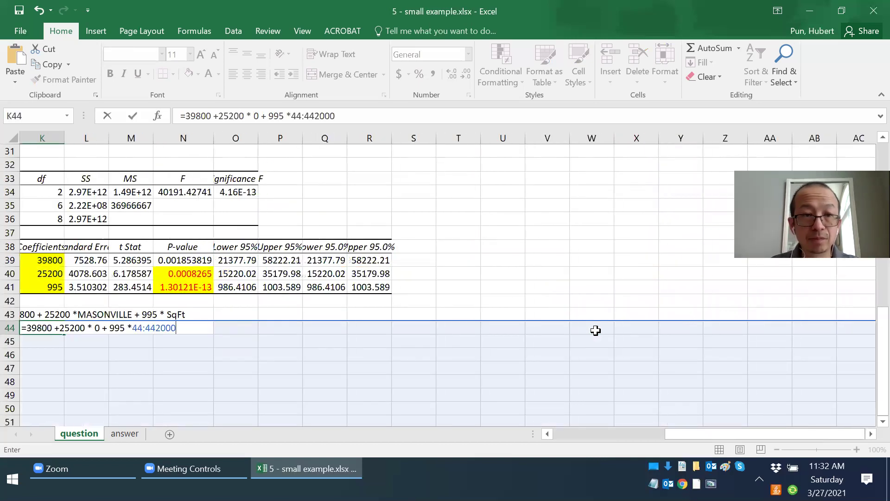
pyautogui.press('BackSpace')
pyautogui.press('BackSpace')
pyautogui.press('BackSpace')
pyautogui.press('BackSpace')
pyautogui.press('BackSpace')
pyautogui.press('BackSpace')
pyautogui.press('BackSpace')
pyautogui.press('BackSpace')
pyautogui.press('BackSpace')
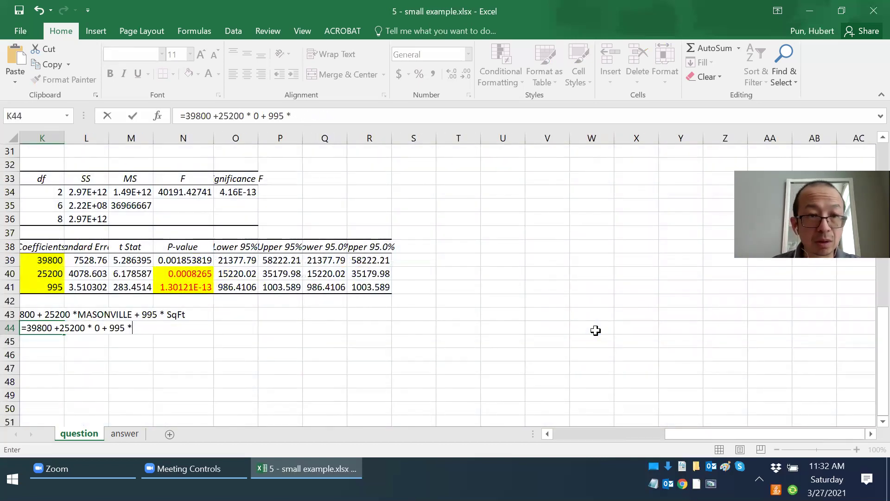
pyautogui.write('2000')
pyautogui.press('Return')
# Check the answer formula in K44 against the regression equation above it.
pyautogui.press('Up')
pyautogui.press('Right')
pyautogui.press('F2')
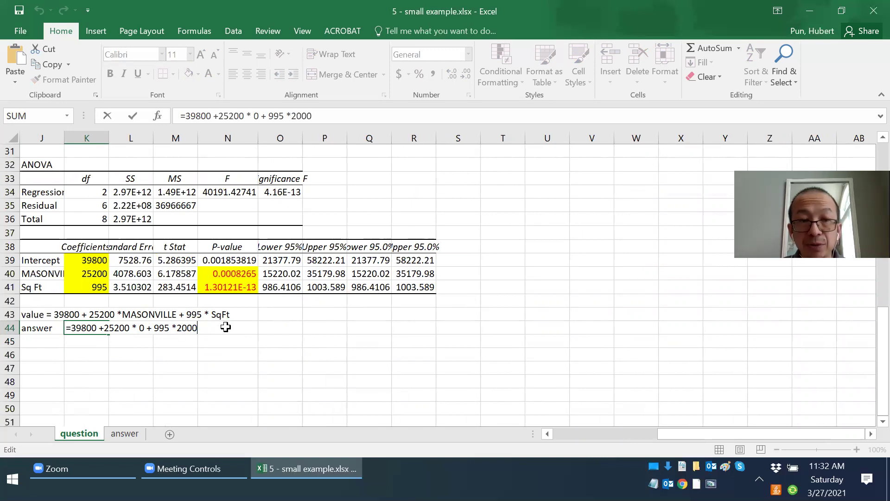
pyautogui.press('Return')
pyautogui.press('Left')
pyautogui.press('Home')
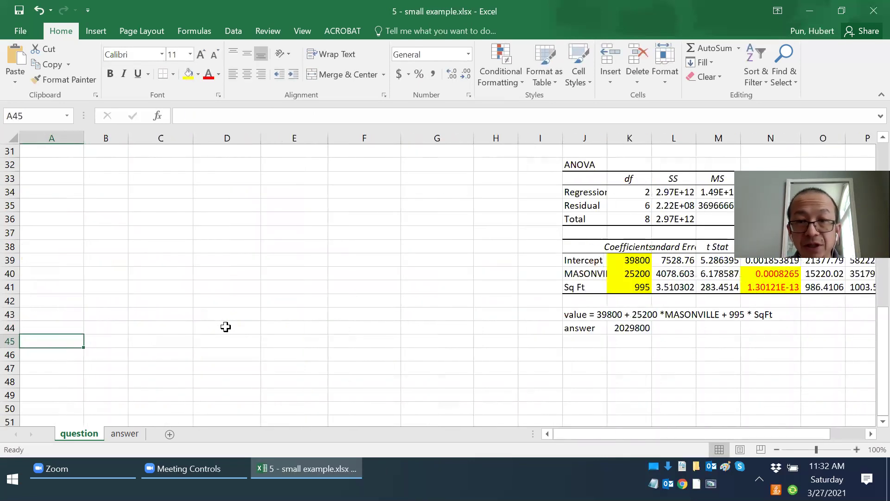
pyautogui.click(614, 328)
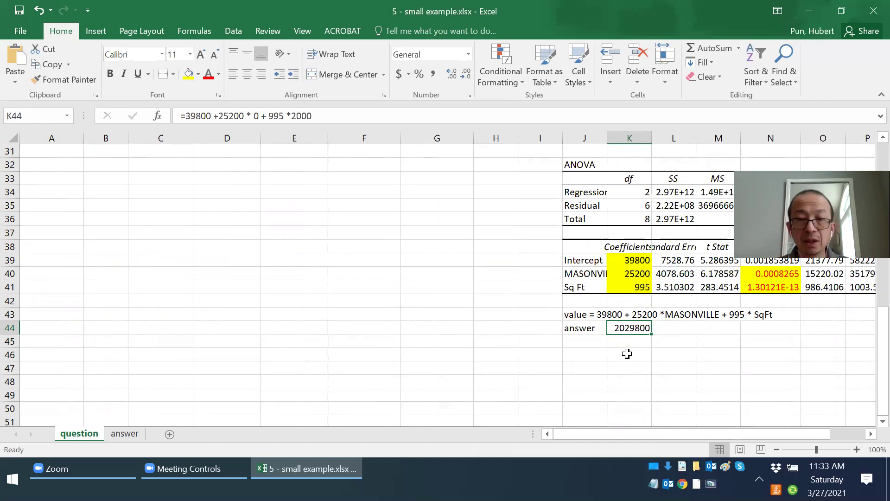
# Review the Location column, the DOWNTOWN and MASONVILLE dummy columns in D1:E10, and the first regression's p-values in N18:N20.
pyautogui.hotkey('ctrl', 'Home')
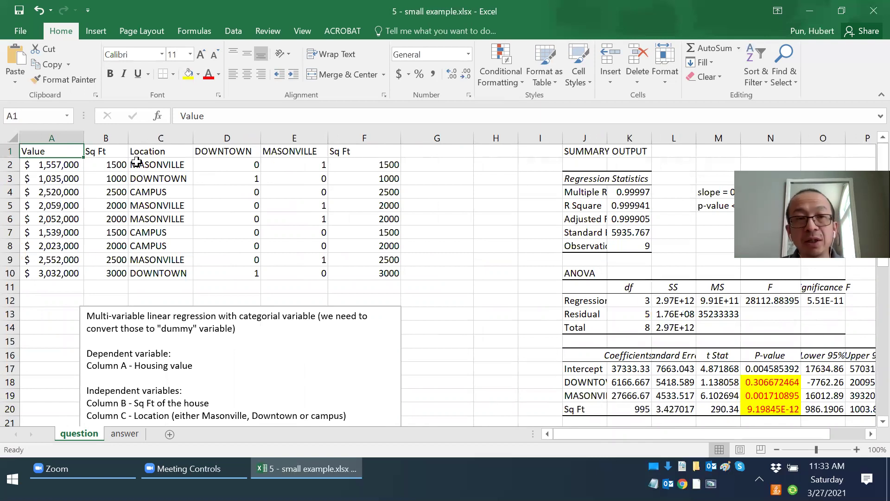
pyautogui.moveTo(143, 151); pyautogui.dragTo(149, 271)
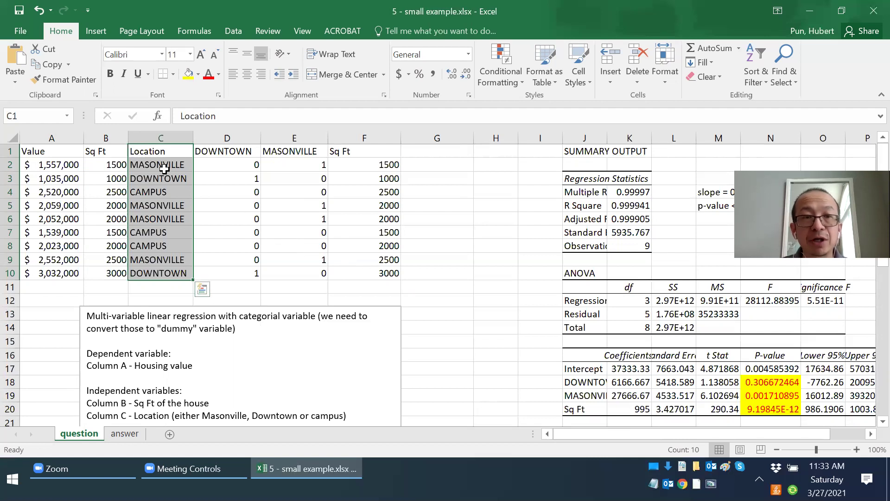
pyautogui.moveTo(210, 152); pyautogui.dragTo(282, 271)
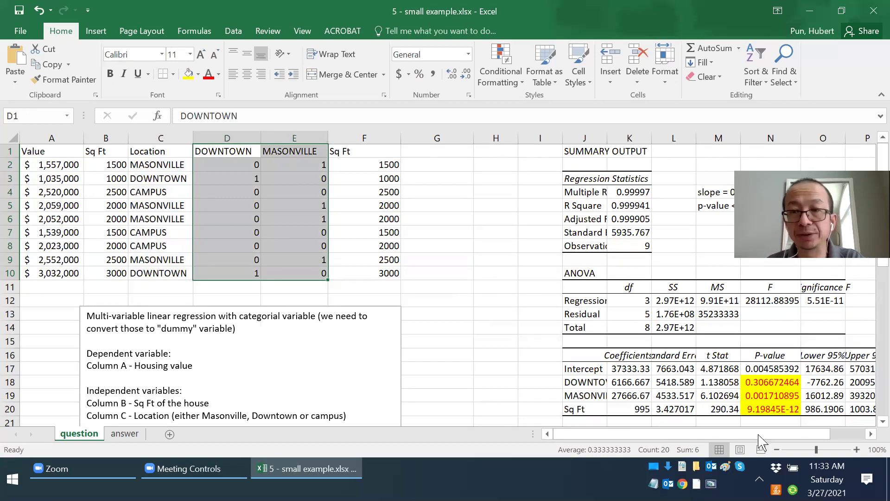
pyautogui.hscroll(2, 823, 429)
pyautogui.scroll(-2, 722, 328)
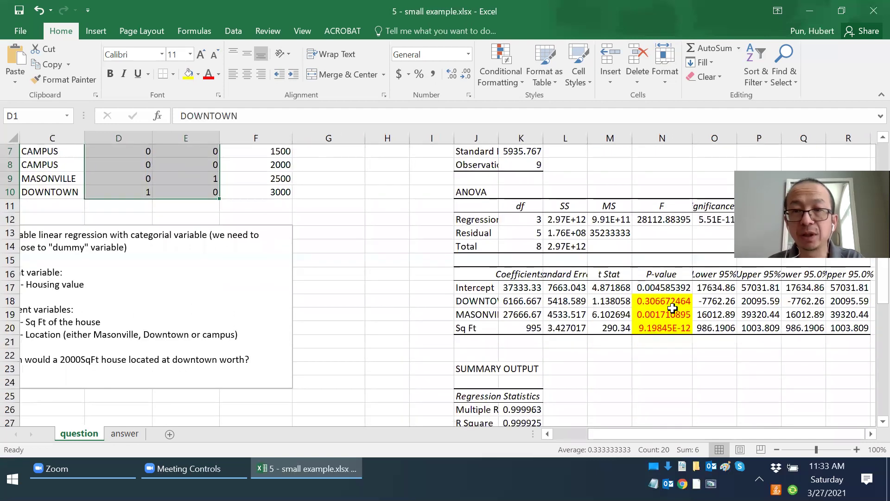
pyautogui.moveTo(663, 301); pyautogui.dragTo(667, 327)
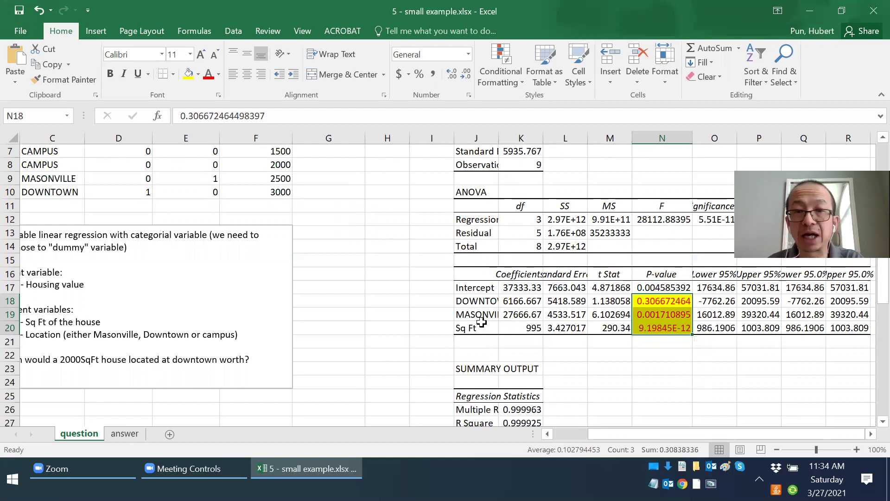
pyautogui.click(662, 299)
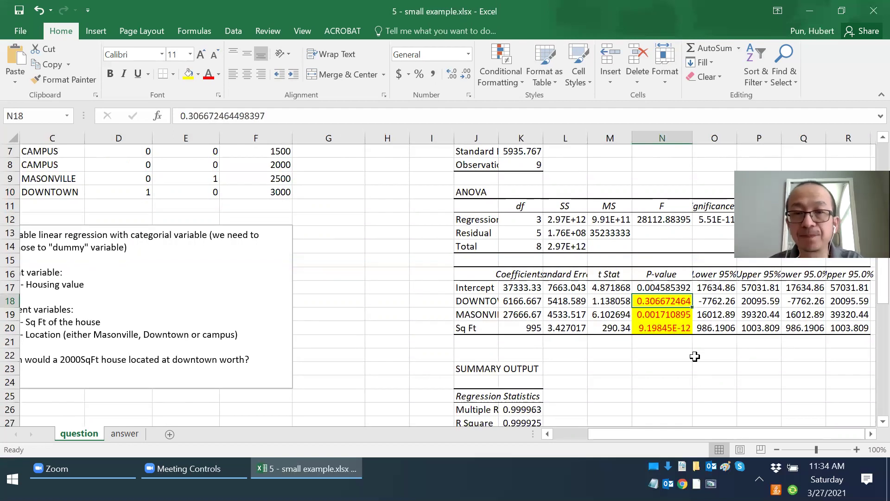
# Review the second regression's MASONVILLE and Sq Ft p-values in N40:N41 and return to cell A1.
pyautogui.scroll(-2, 648, 336)
pyautogui.scroll(-5, 648, 335)
pyautogui.click(663, 319)
pyautogui.moveTo(663, 319); pyautogui.dragTo(664, 329)
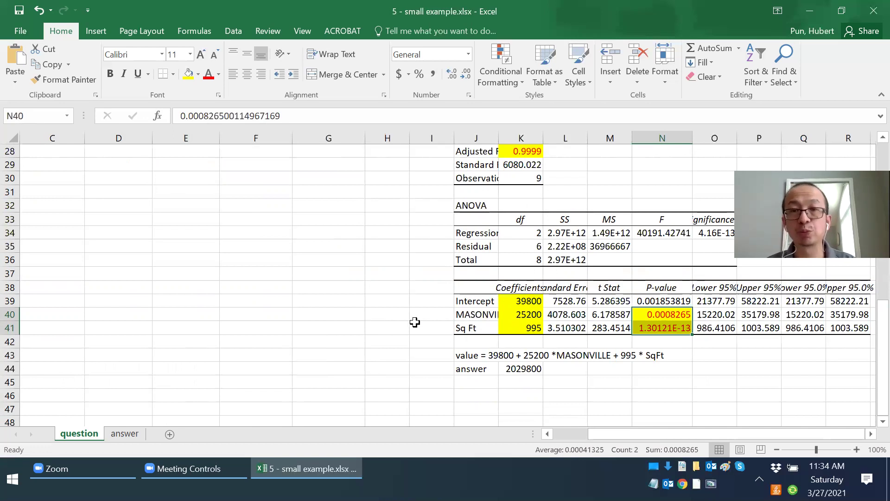
pyautogui.click(337, 294)
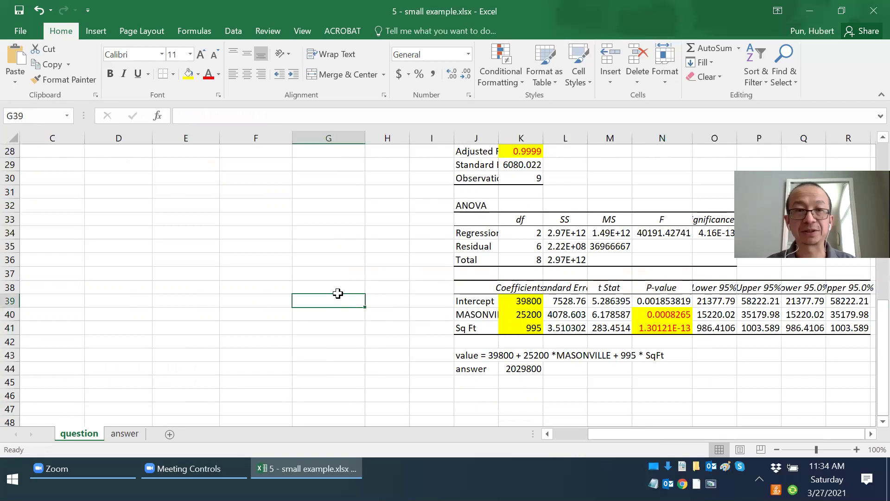
pyautogui.hotkey('ctrl', 'Home')
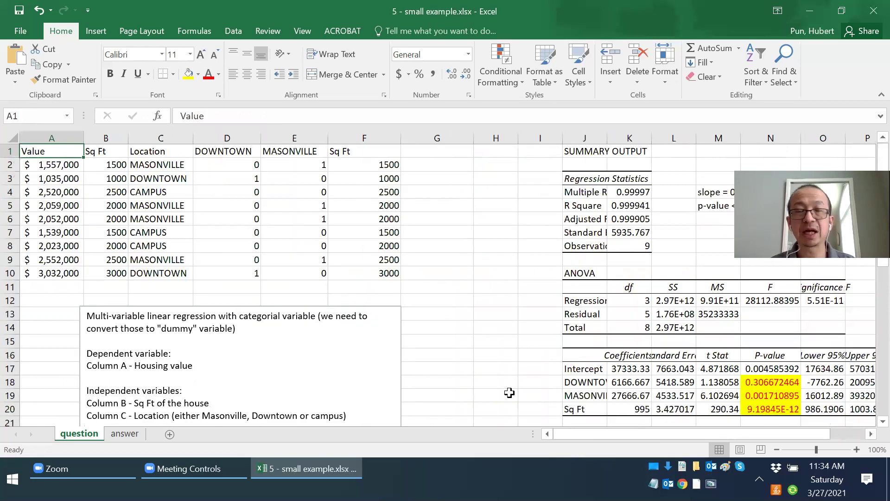